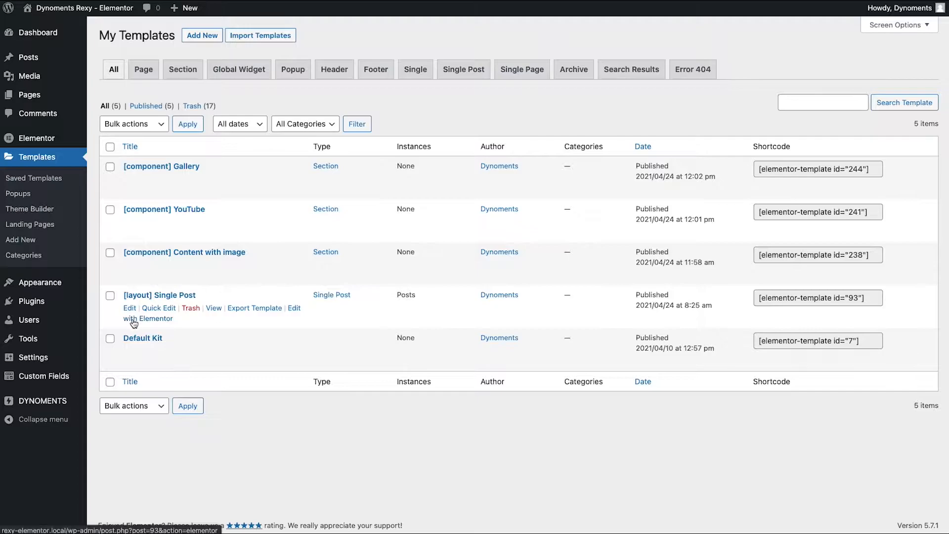
- Open the "[layout] Single Post" template in Elementor and bring its post content area into view
left_click(132, 322)
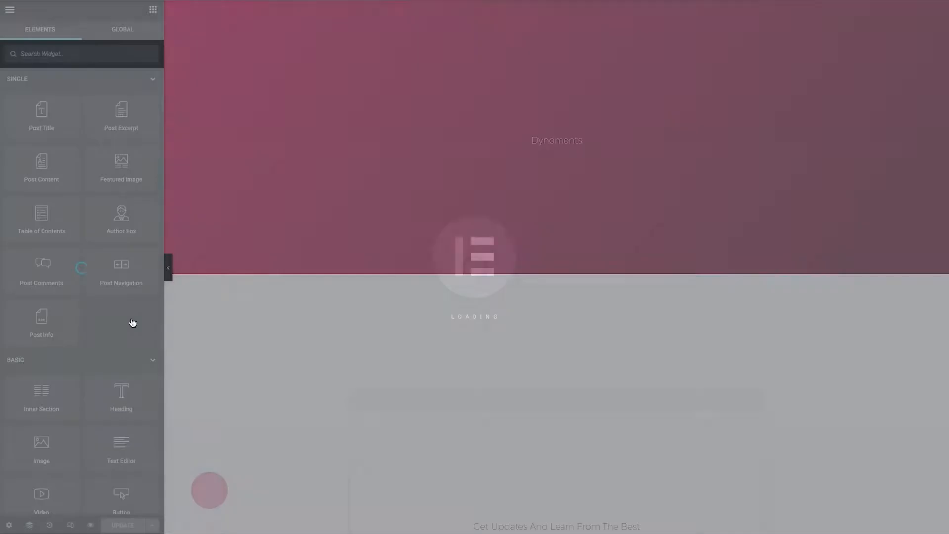
scroll(436, 289, "down", 6)
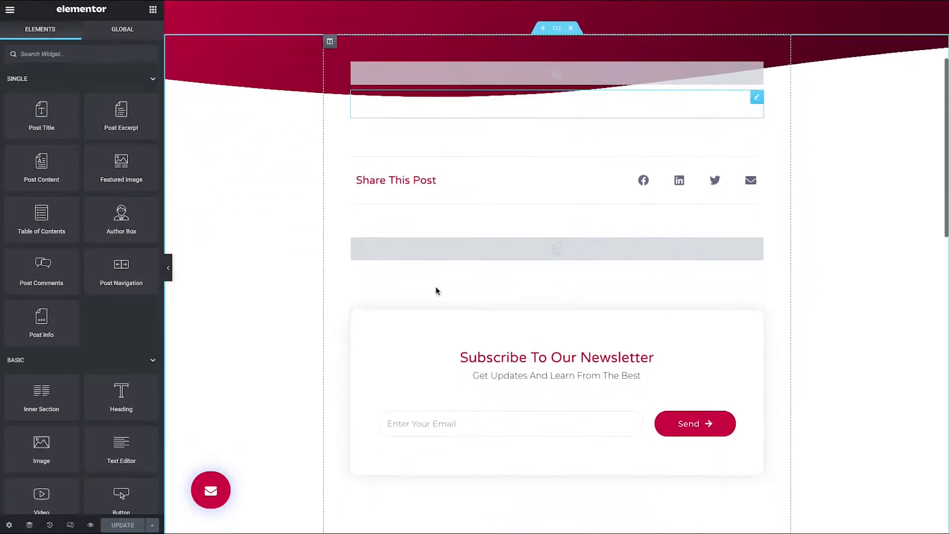
scroll(437, 291, "up", 6)
scroll(437, 290, "down", 3)
scroll(436, 289, "up", 2)
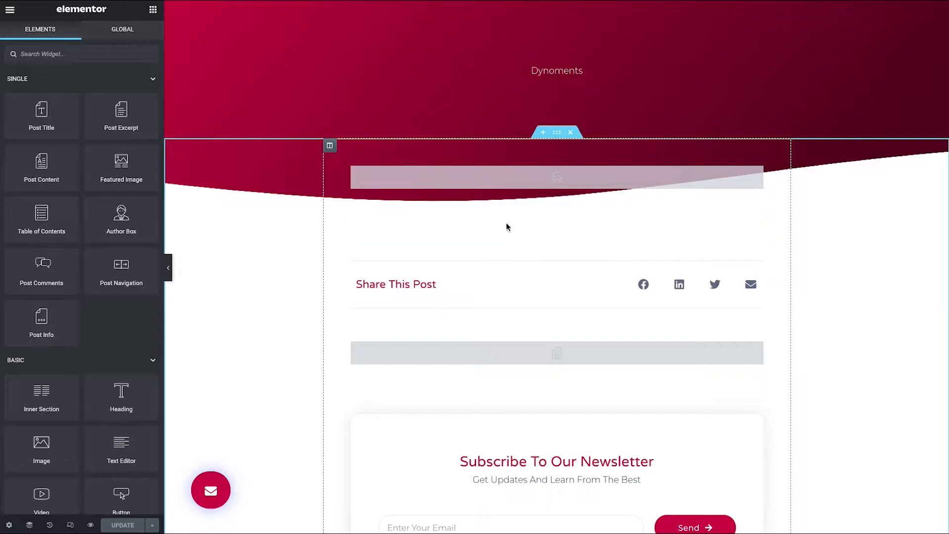
- Find the ACF Flexible Content widget with the search "acf" and place it between the featured image and the Share This Post section
left_click(126, 52)
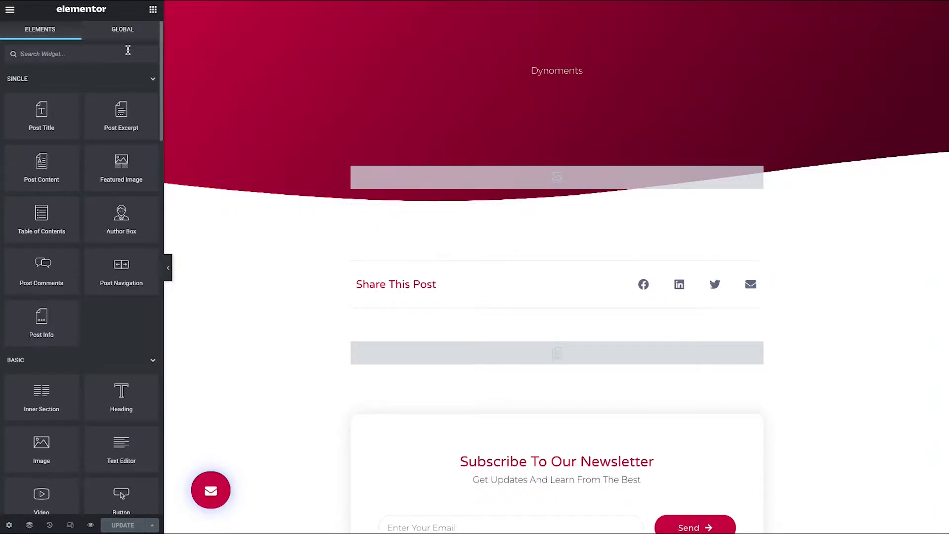
type("acf")
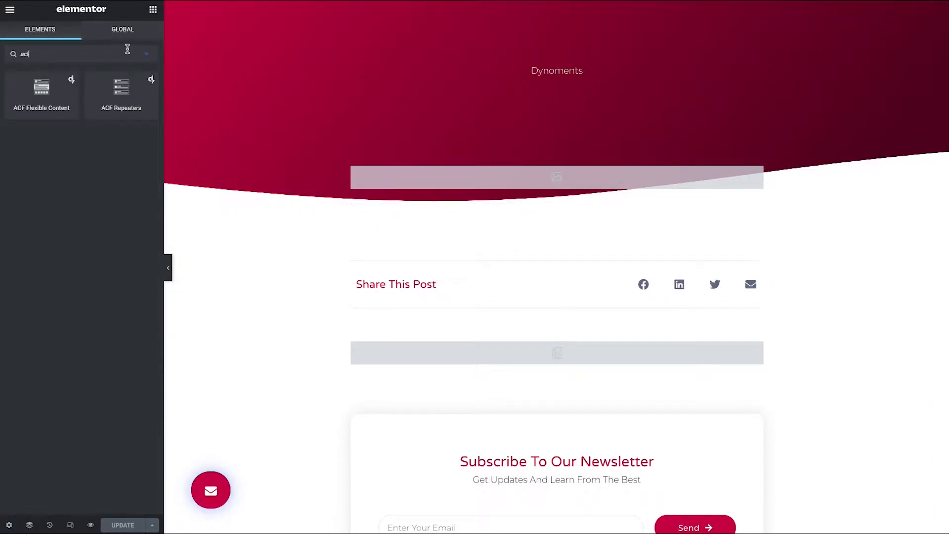
left_click_drag(44, 99, 428, 216)
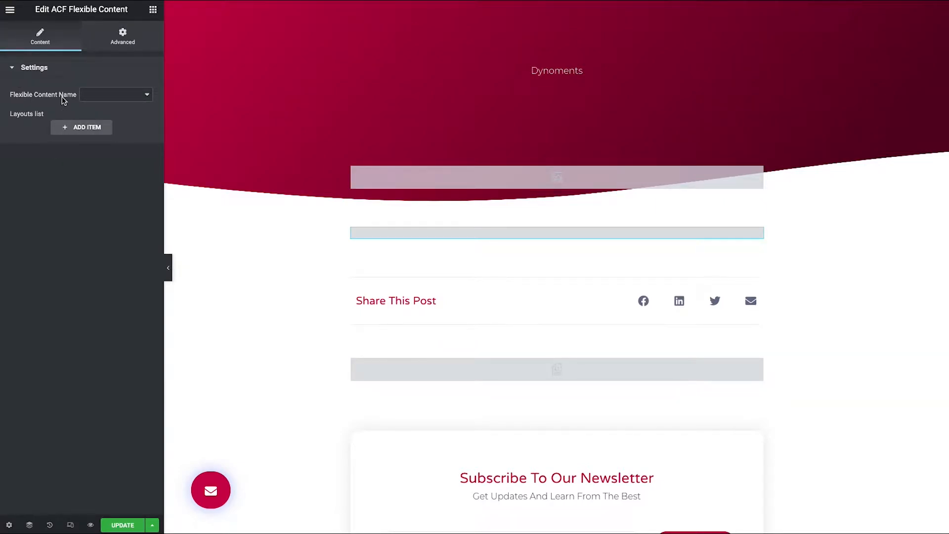
- Set the widget's Flexible Content Name to Flexible
left_click(81, 97)
left_click(89, 98)
left_click(91, 99)
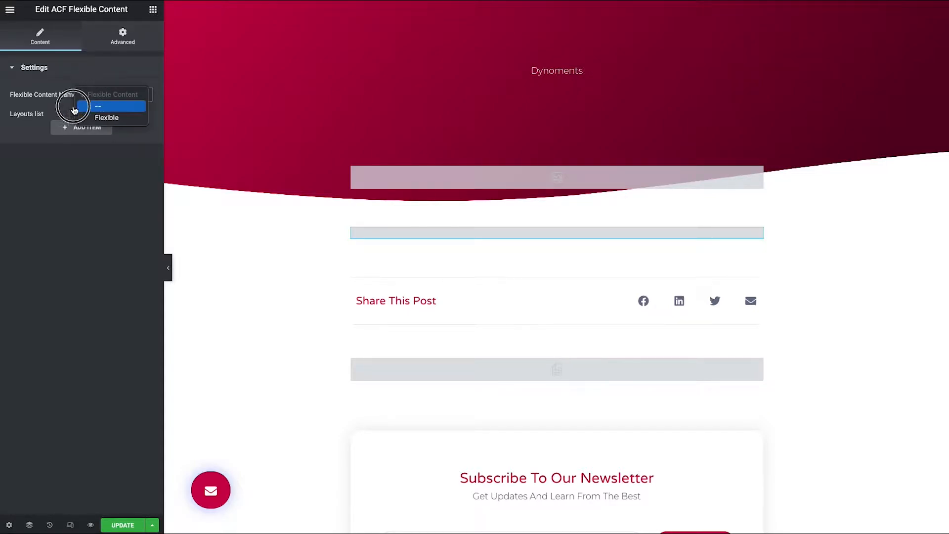
left_click(99, 118)
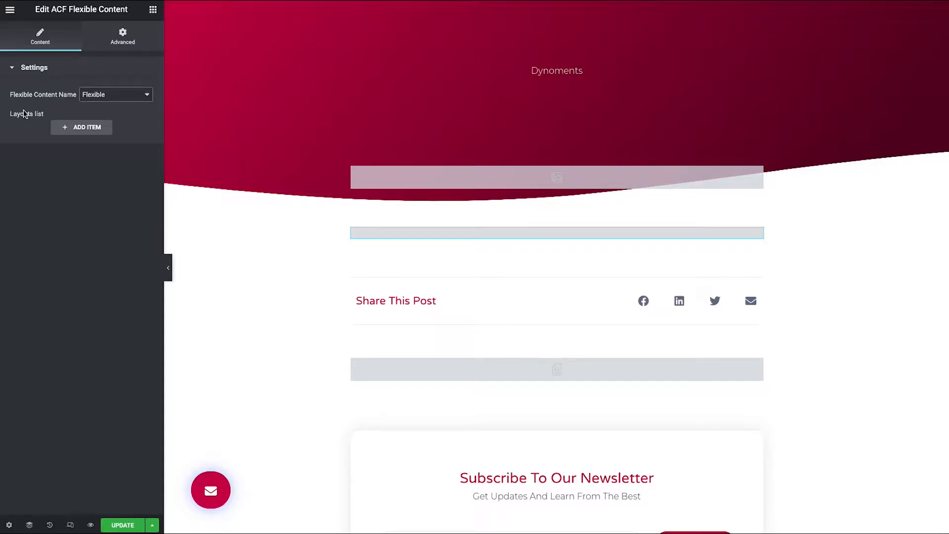
- Add a layout item with layout name "Content with image" and layout template "[component] Content with image"
left_click(68, 127)
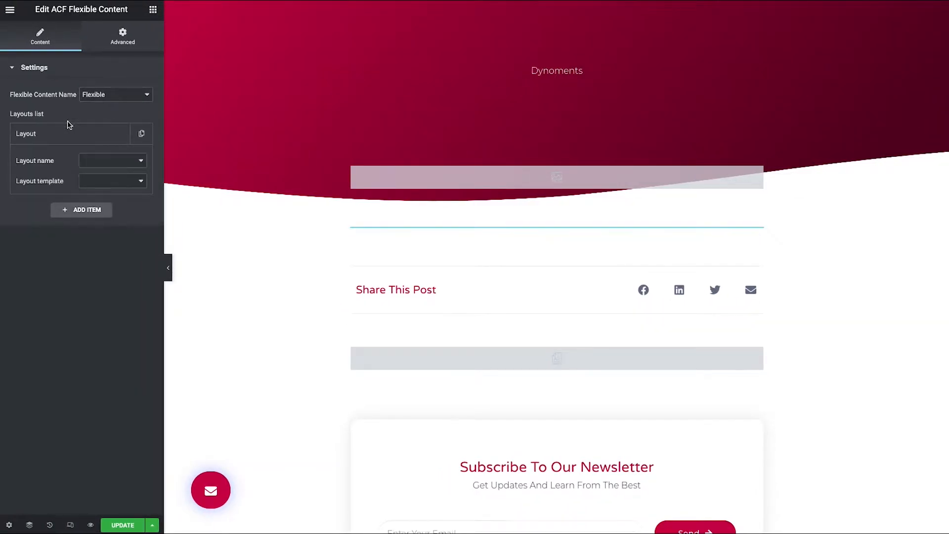
left_click(97, 165)
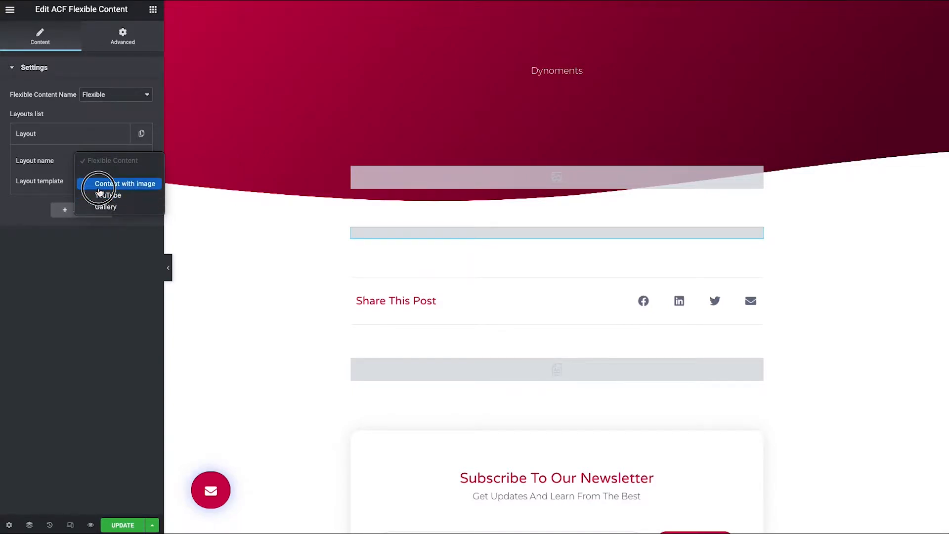
left_click(99, 190)
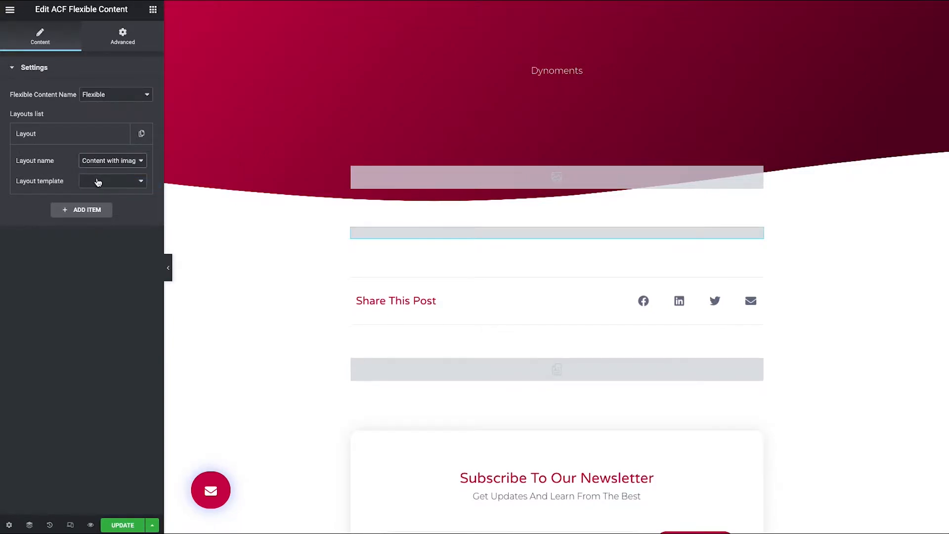
left_click(101, 184)
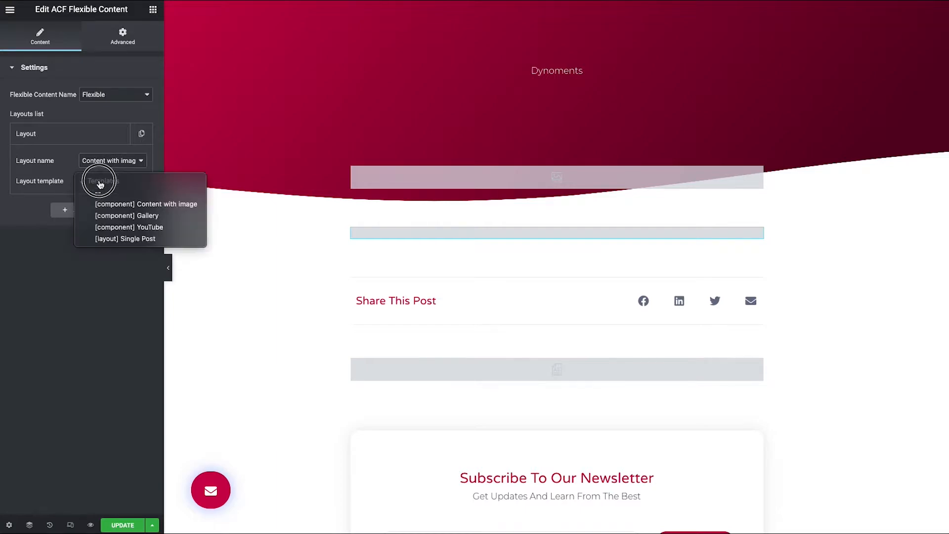
left_click(105, 207)
- Add a second layout item with layout name "YouTube" and layout template "[component] YouTube"
left_click(96, 212)
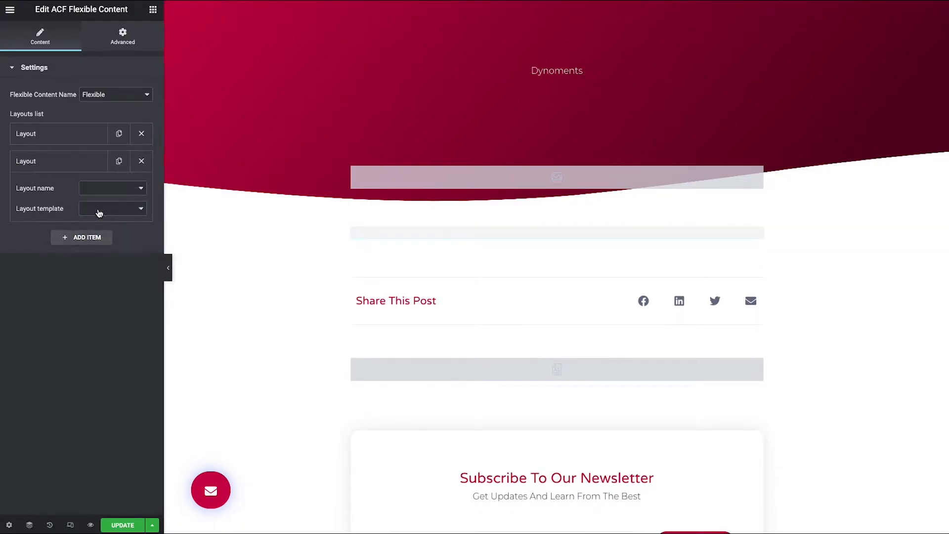
left_click(113, 188)
left_click(101, 219)
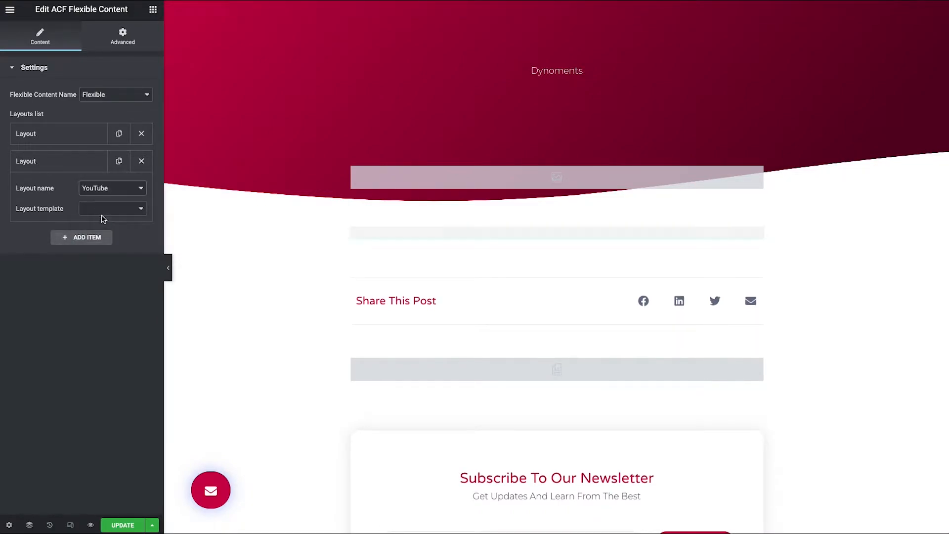
left_click(102, 216)
left_click(97, 254)
- Add a third layout item with layout name "Gallery" and layout template "[component] Gallery"
left_click(93, 237)
left_click(94, 216)
left_click(96, 262)
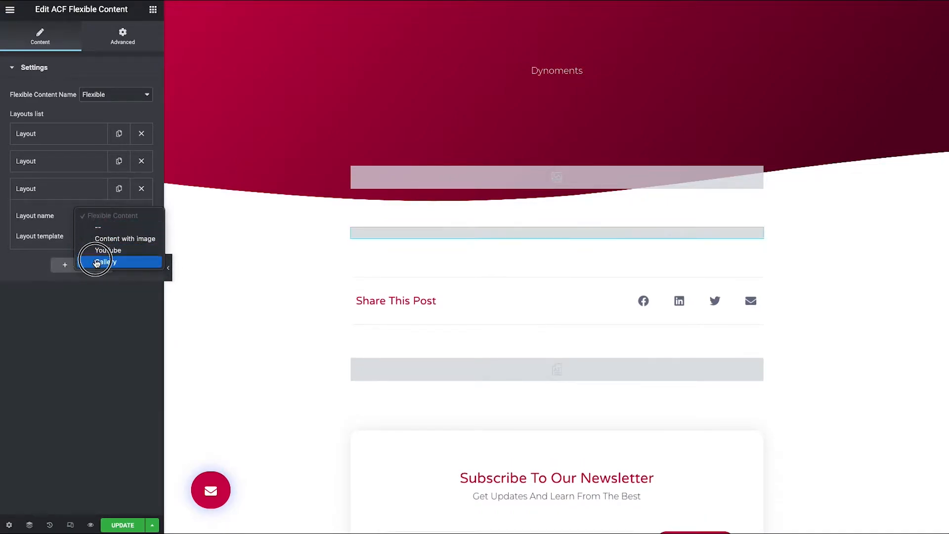
left_click(83, 238)
left_click(85, 288)
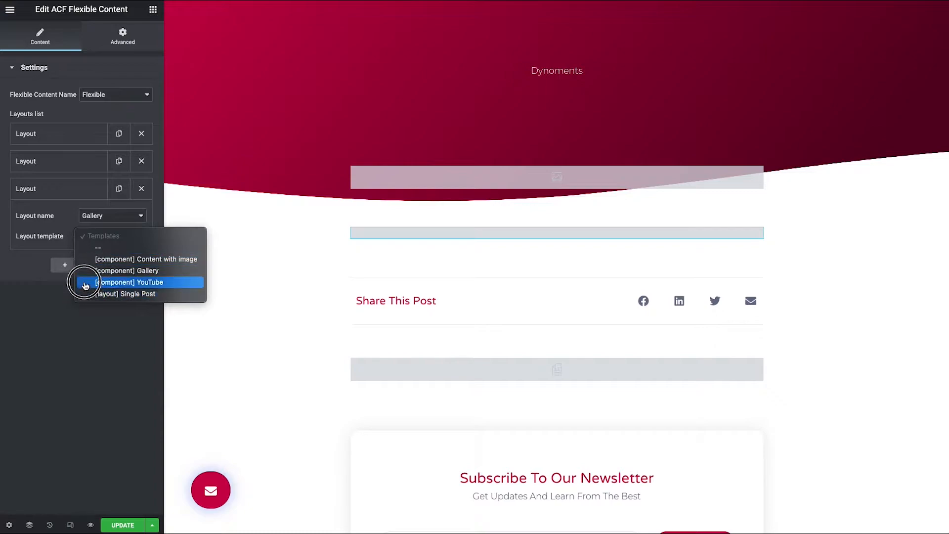
left_click(88, 268)
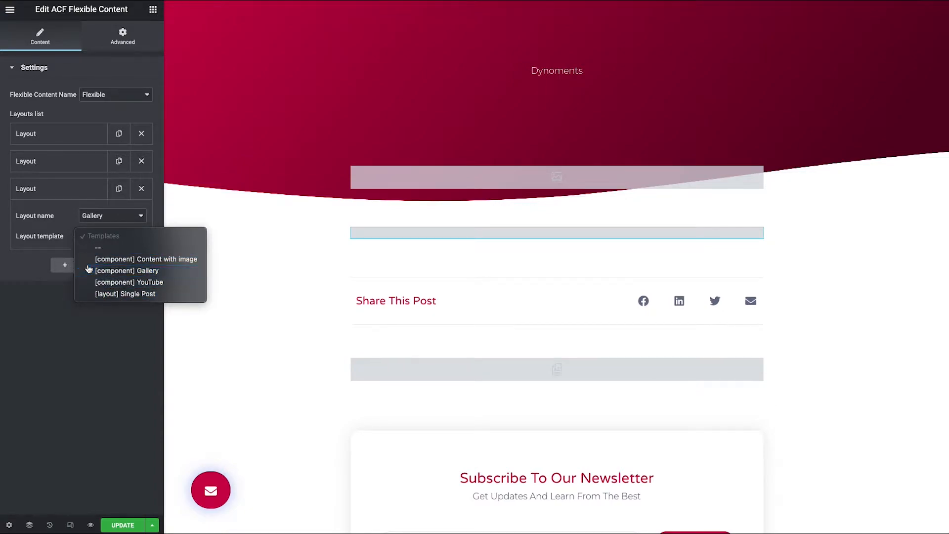
left_click(127, 307)
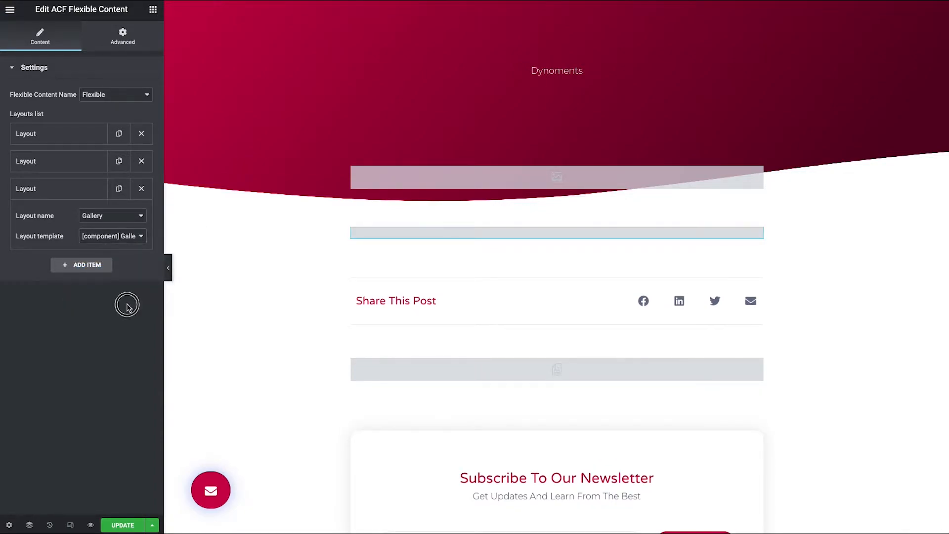
- Update the template, save its display condition to include all Posts, and leave the template editor
left_click(124, 524)
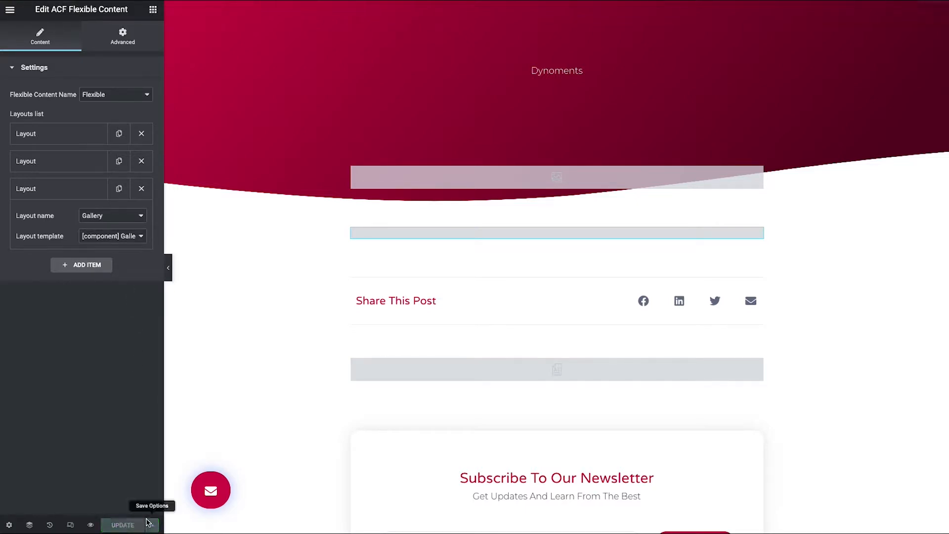
left_click(149, 523)
left_click(118, 478)
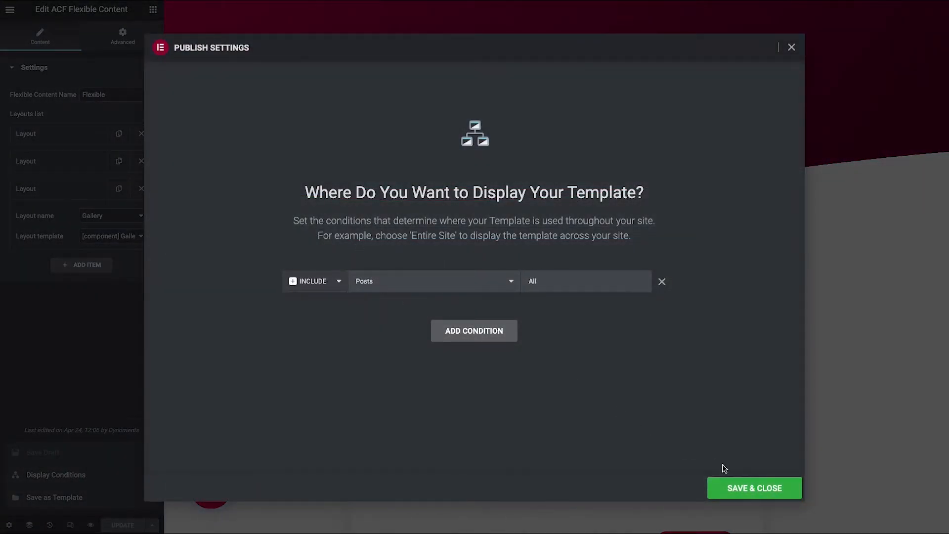
left_click(733, 487)
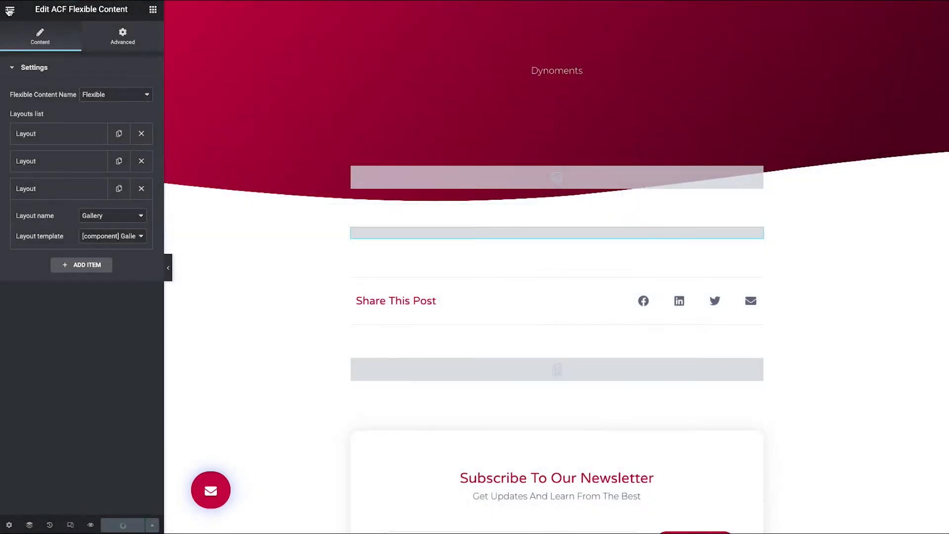
left_click(6, 9)
left_click(64, 206)
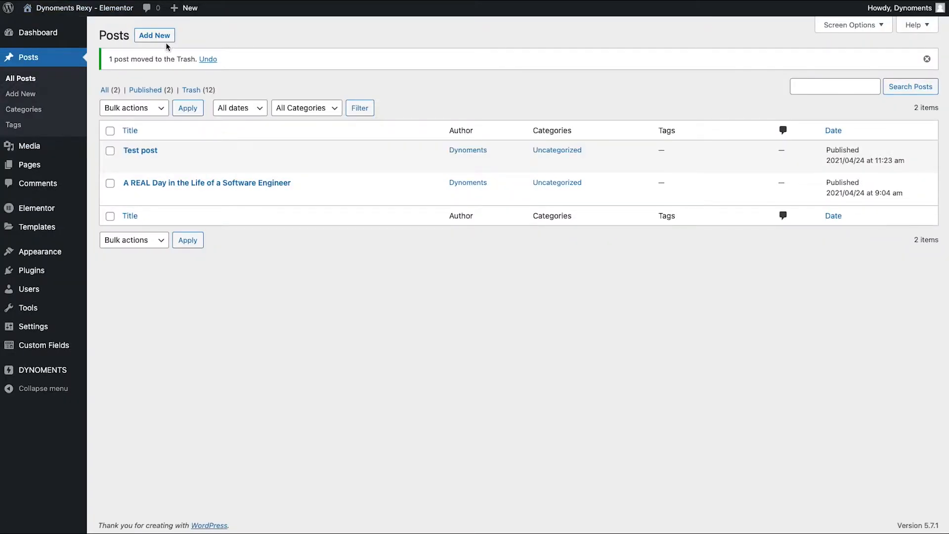
- Create a new post with the title "My first post"
left_click(158, 36)
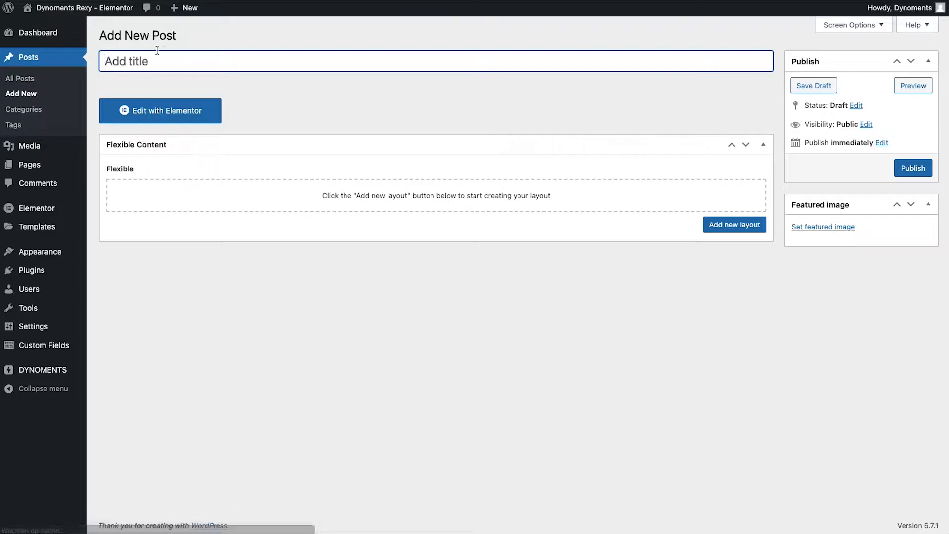
type("T")
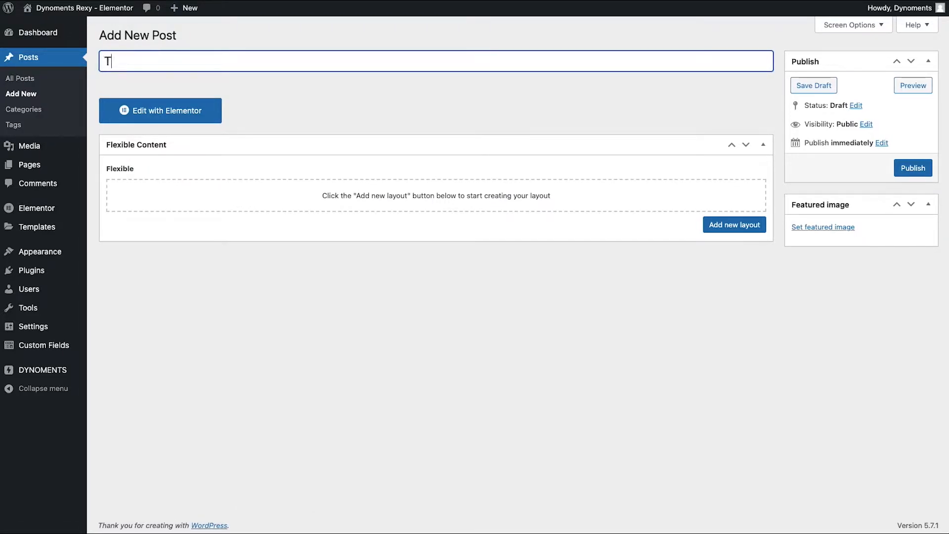
key("BackSpace")
type("my")
key("BackSpace")
key("BackSpace")
type("My first post")
- Add a Content with image layout to the post with title "My first title" and a Lorem ipsum paragraph as its content
left_click(727, 227)
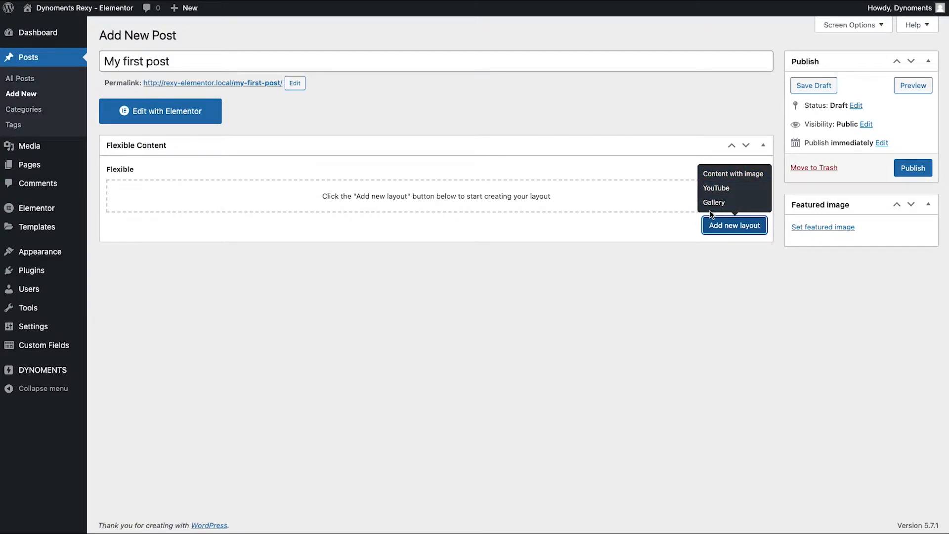
left_click(717, 175)
scroll(157, 356, "down", 2)
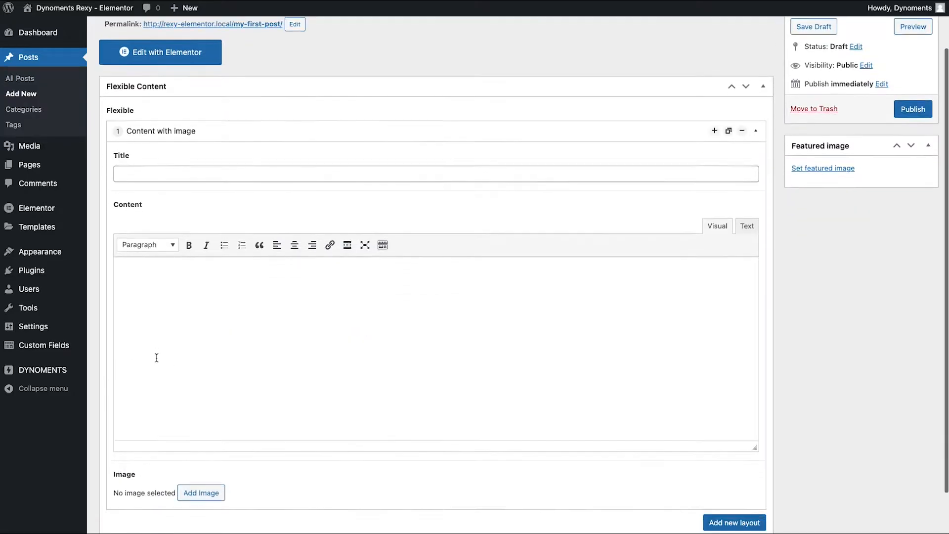
left_click(175, 141)
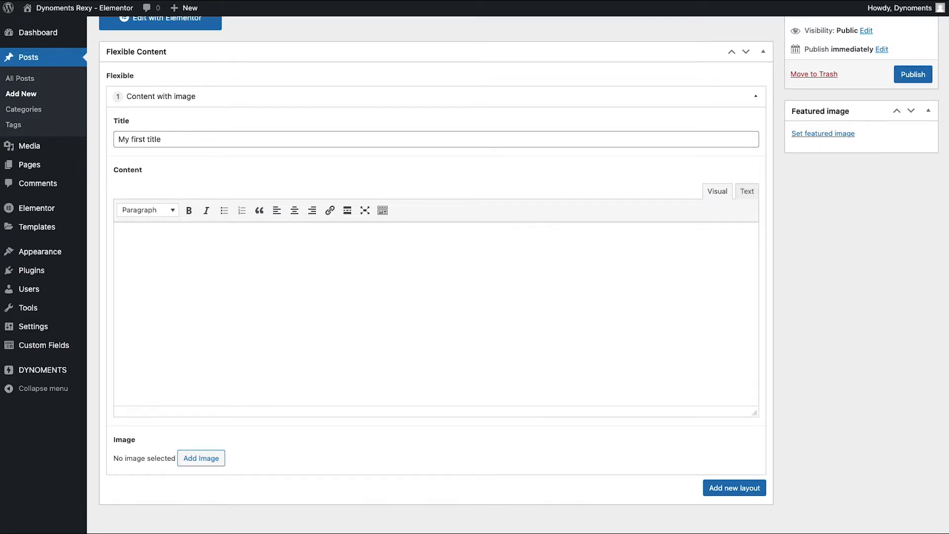
left_click(584, 271)
type("Lorem ipsum dolor sit amet, consectetuer adipiscing elit. Aenean commodo ligula eget dolor. Aenean massa. Cum sociis natoque penatibus et magnis dis parturient montes, nascetur ridiculus mus. Donec quam felis, ultricies nec, pellentesque eu, pretium quis, sem. Nulla consequat massa quis enim. Donec pede justo, fringilla vel, aliquet nec, vulputate eget, arcu. In enim justo, rhoncus ut, imperdiet a, venenatis vitae, justo. Nullam dictum felis eu pede mollis pretium. Integer tincidunt. Cras dapibus. Vivamus elementum semper nisi. Aenean vulputate eleifend tellus. Aenean leo ligula, porttitor eu, consequat vitae, eleifend ac, enim. Aliquam lorem ante, dapibus in, viverra quis, feugiat a, tellus. Phase")
- Add the photo of a woman with a laptop from the media library as the Content with image layout's image
scroll(586, 272, "down", 1)
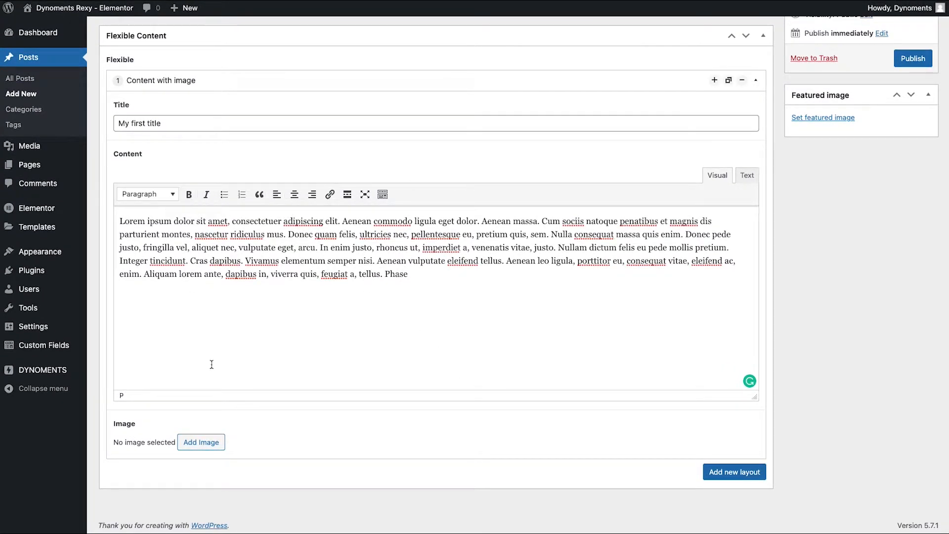
left_click(182, 443)
left_click(66, 144)
left_click(906, 504)
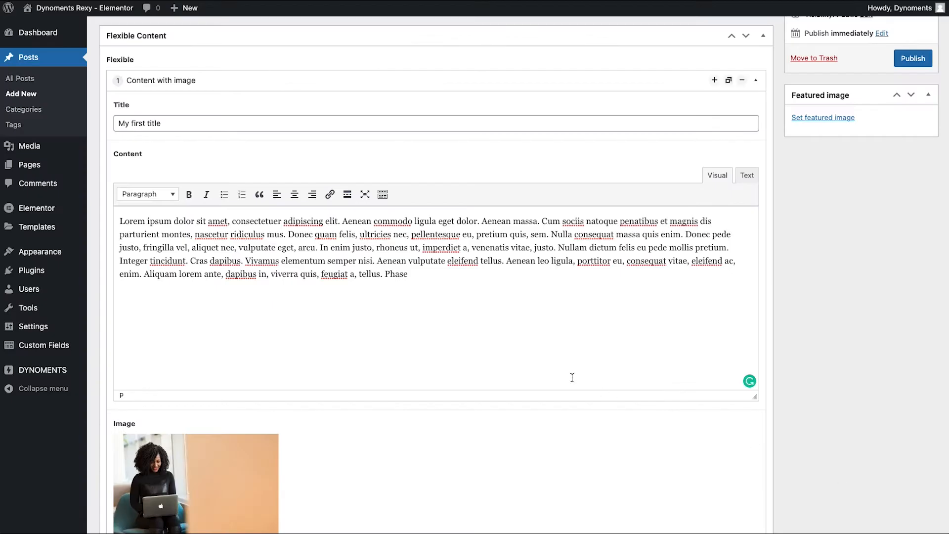
scroll(571, 380, "down", 3)
left_click(714, 471)
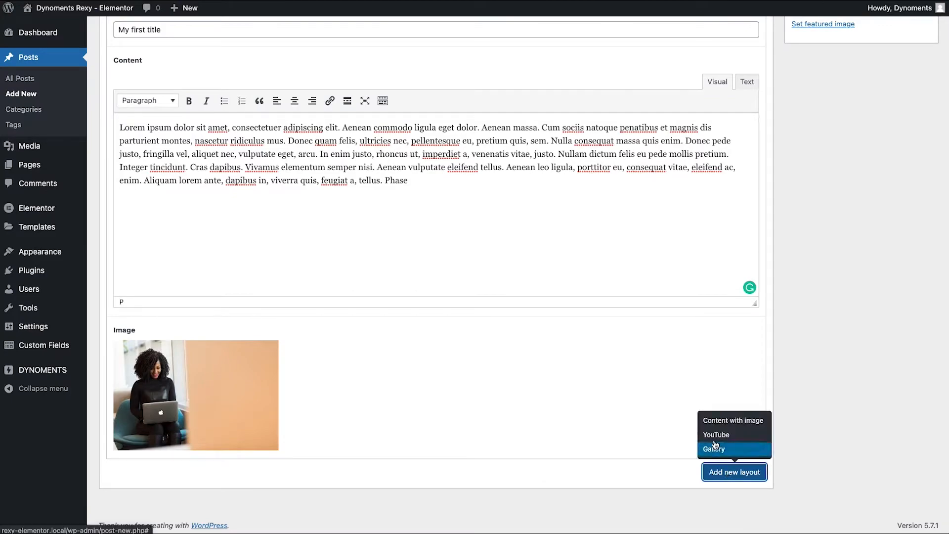
left_click(720, 434)
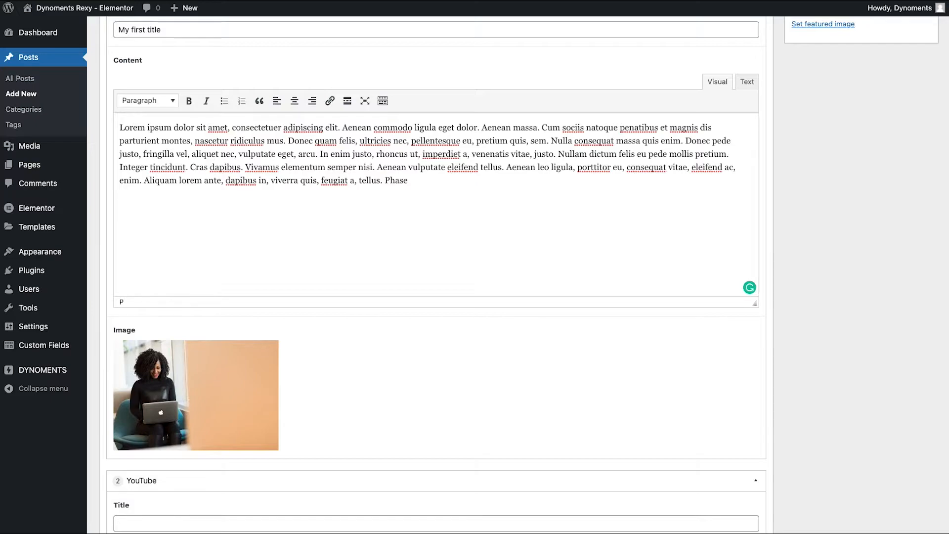
scroll(652, 210, "down", 3)
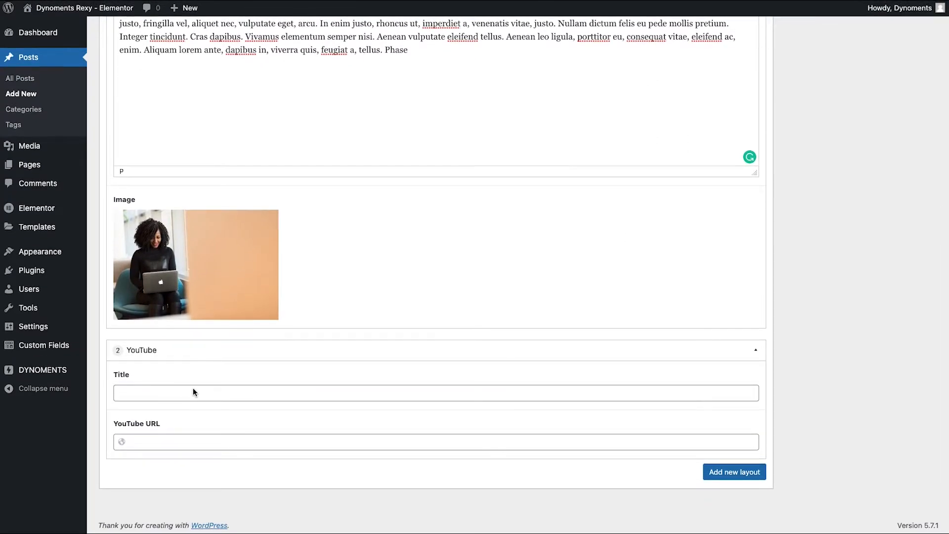
left_click(193, 395)
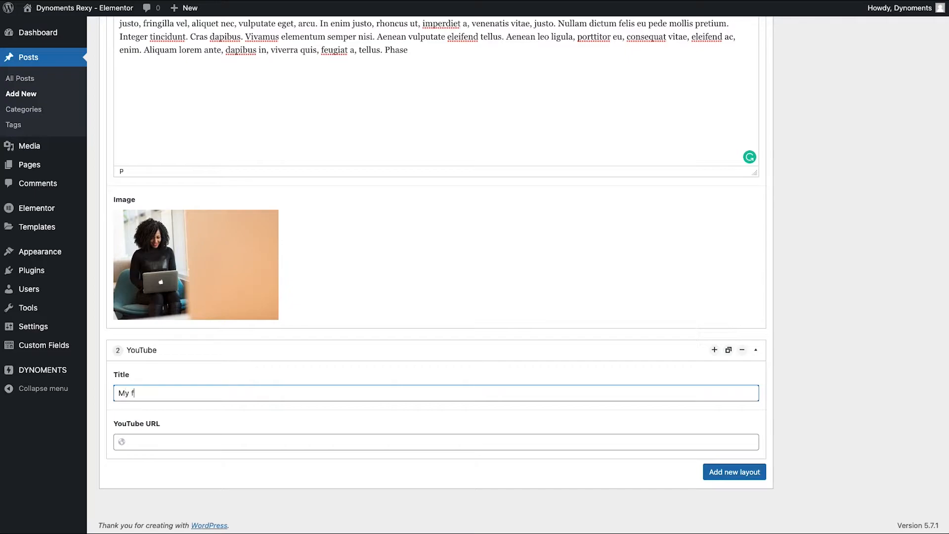
type("My first video")
key("Tab")
type("https://www.youtube.com/watch?v=invWLFQ8jgg&t=912s")
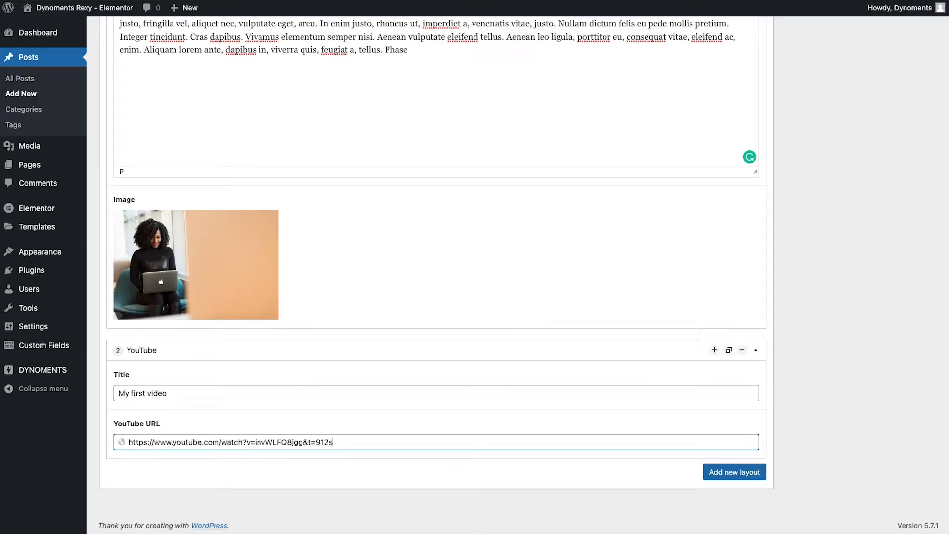
- Add a Gallery layout to the post with the title "My first gallery"
left_click(733, 473)
left_click(731, 447)
scroll(476, 394, "down", 4)
left_click(275, 324)
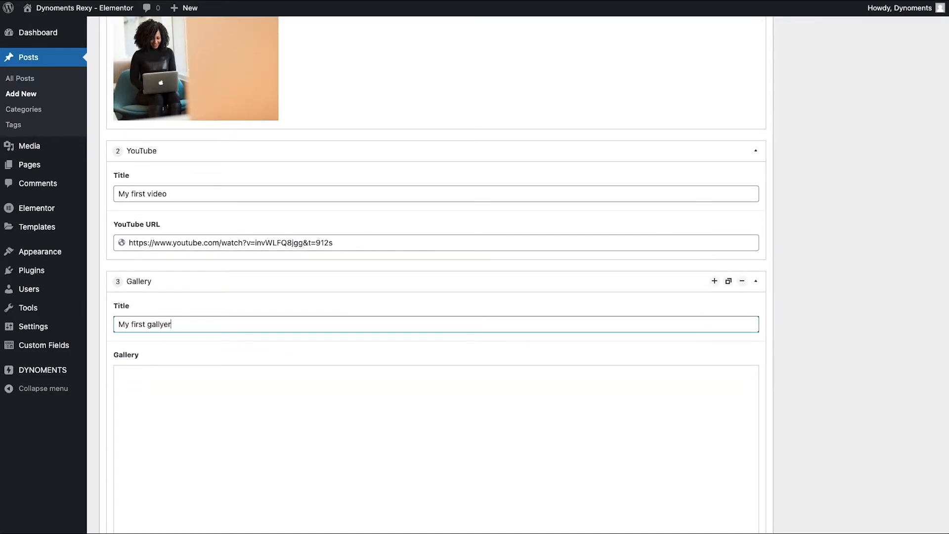
type("My first gallery")
- Add the laptop woman, whiteboard and server room photos from the media library to the gallery
scroll(269, 354, "down", 3)
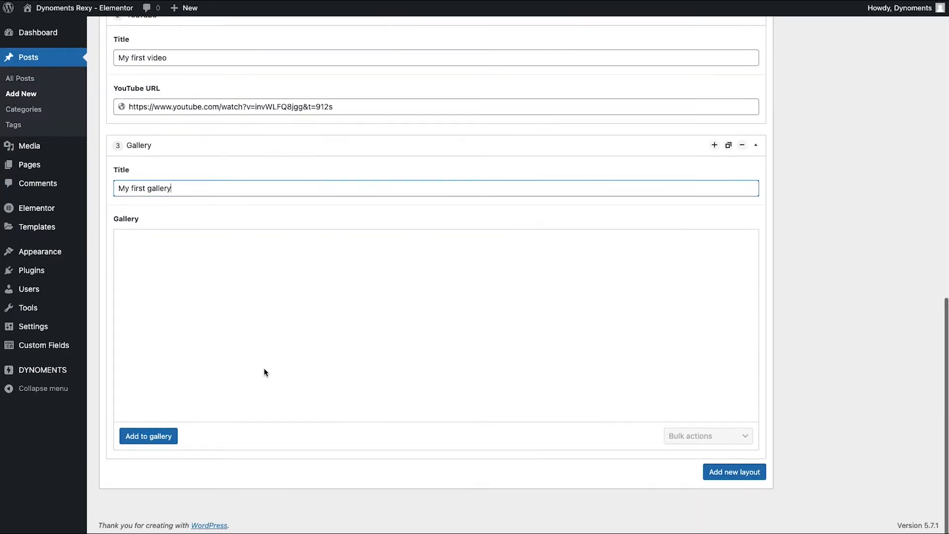
left_click(126, 436)
left_click(76, 155)
left_click(143, 143)
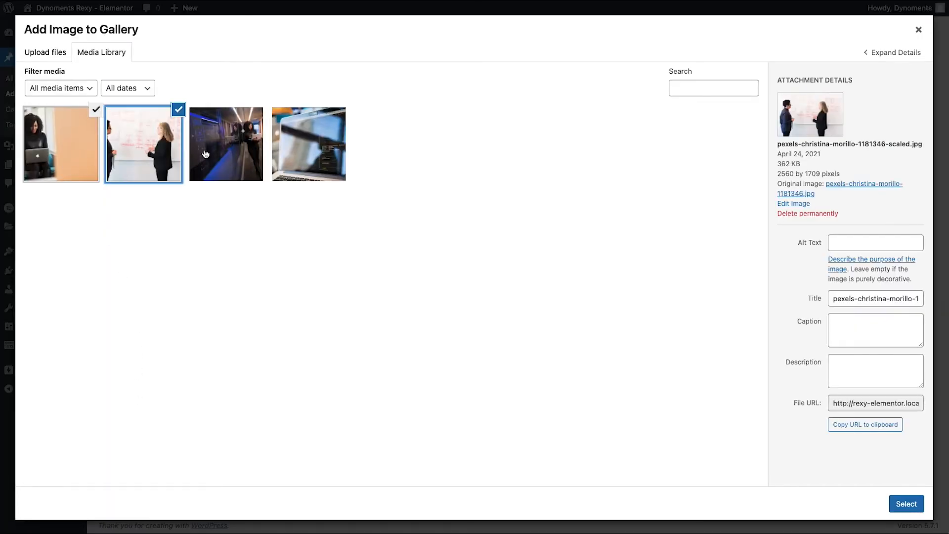
left_click(226, 144)
left_click(906, 504)
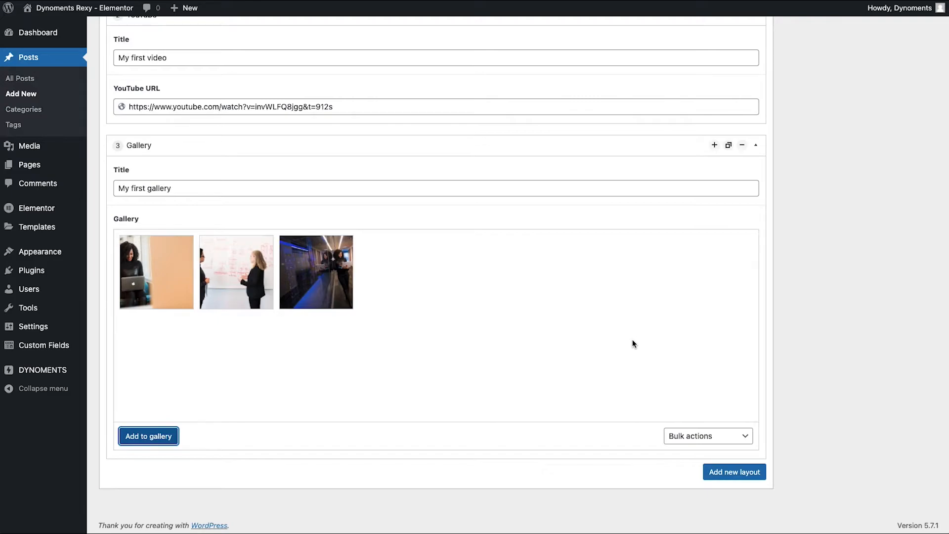
- Publish the "My first post" post
scroll(722, 447, "up", 4)
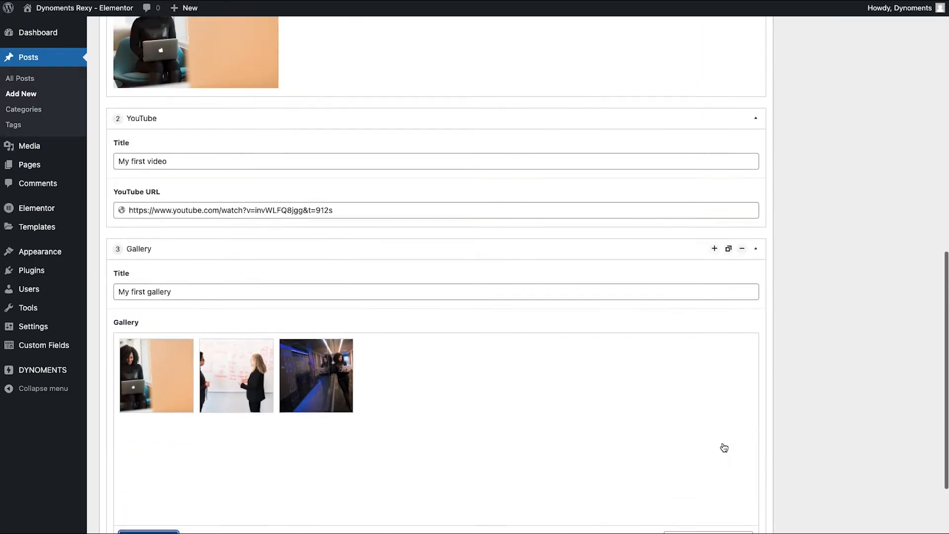
scroll(722, 445, "up", 10)
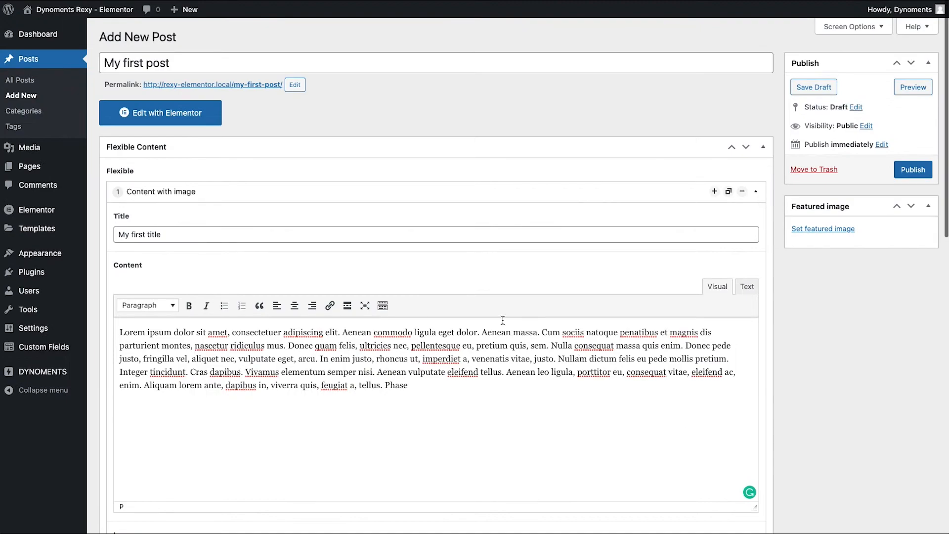
left_click(909, 169)
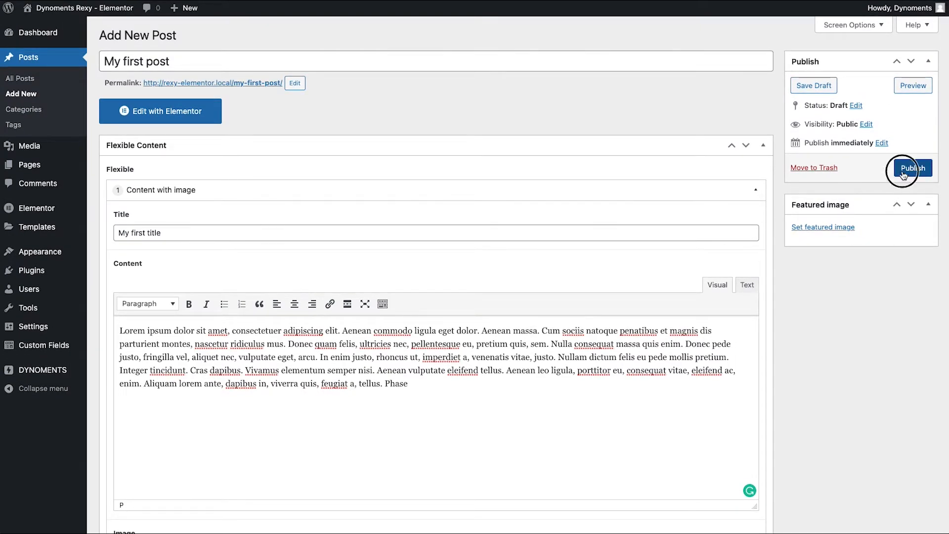
- Open the published post through its permalink and examine its content, video and gallery sections
left_click(238, 118)
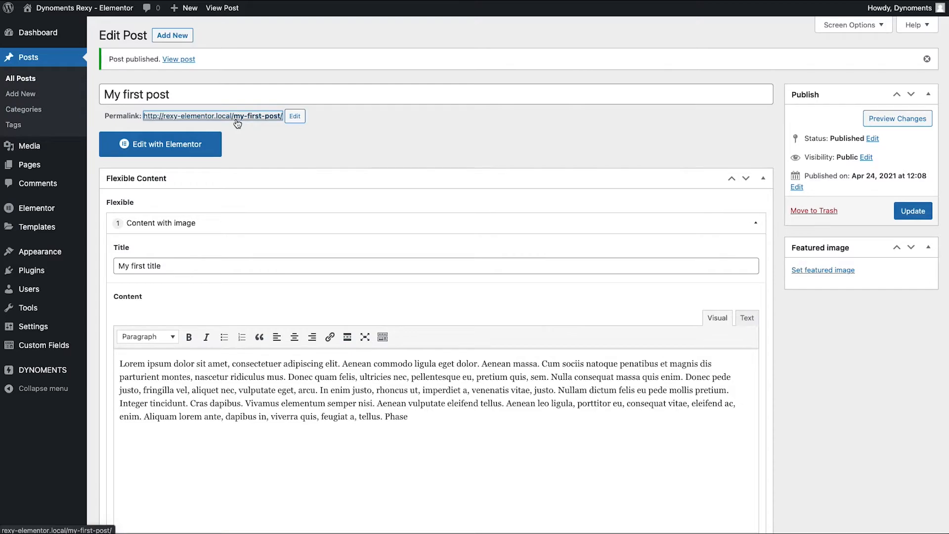
scroll(576, 335, "down", 3)
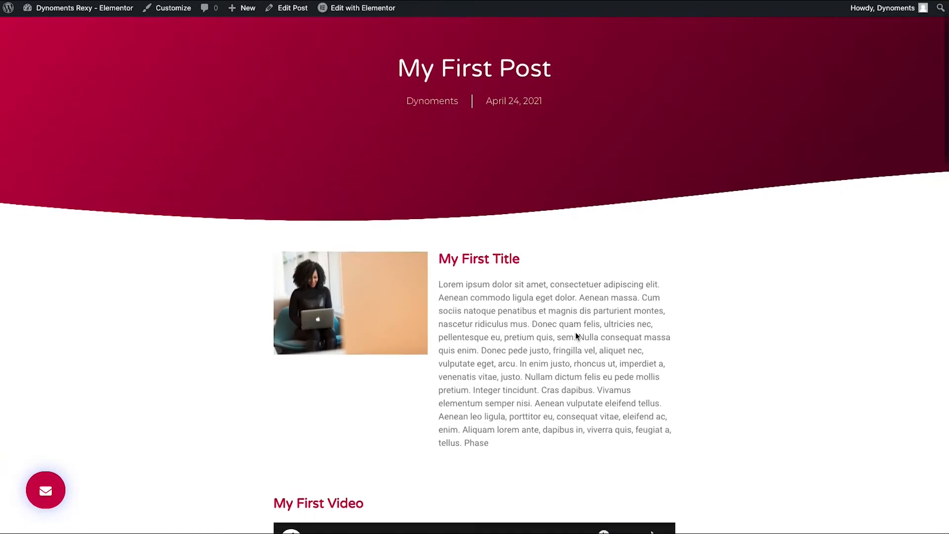
scroll(573, 326, "down", 5)
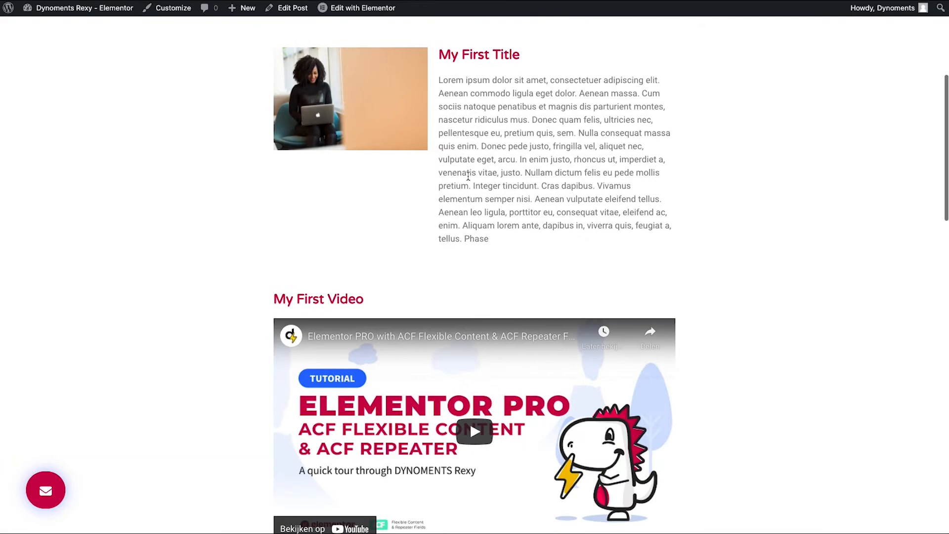
scroll(436, 187, "down", 4)
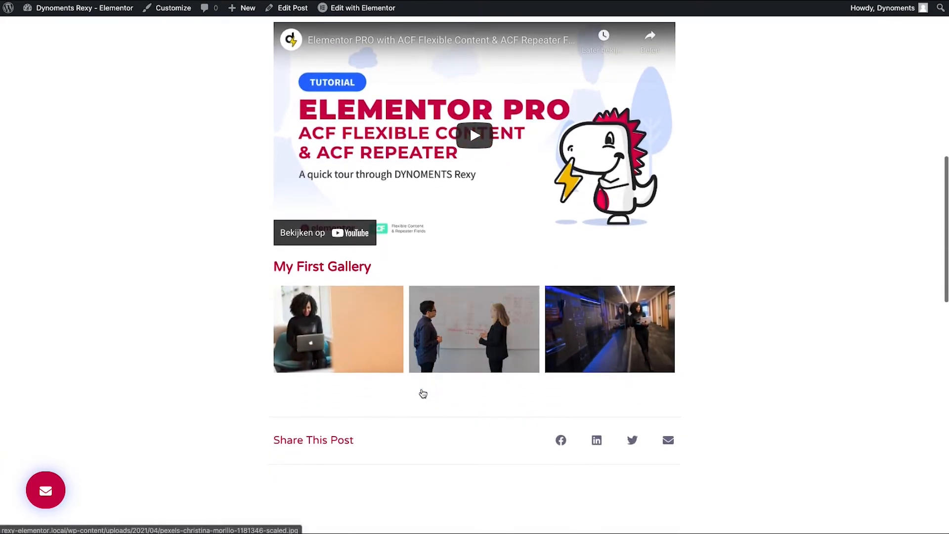
scroll(428, 386, "up", 12)
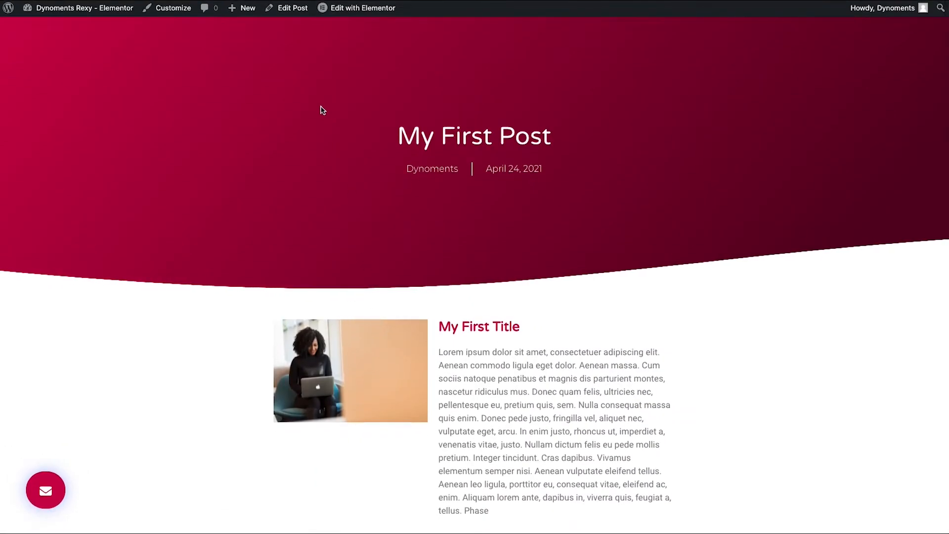
- Reopen the post for editing, move the YouTube layout above the Content with image layout, and update the post
left_click(287, 9)
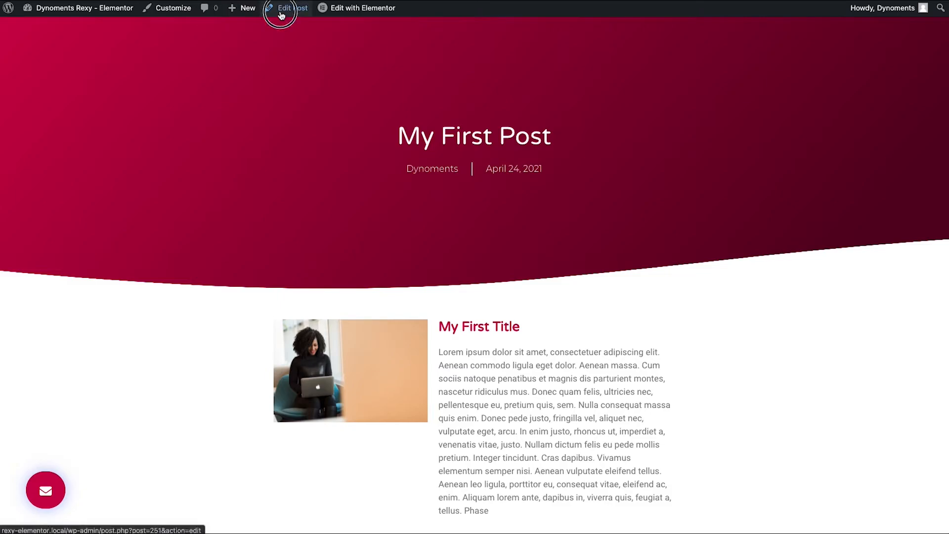
scroll(377, 340, "down", 12)
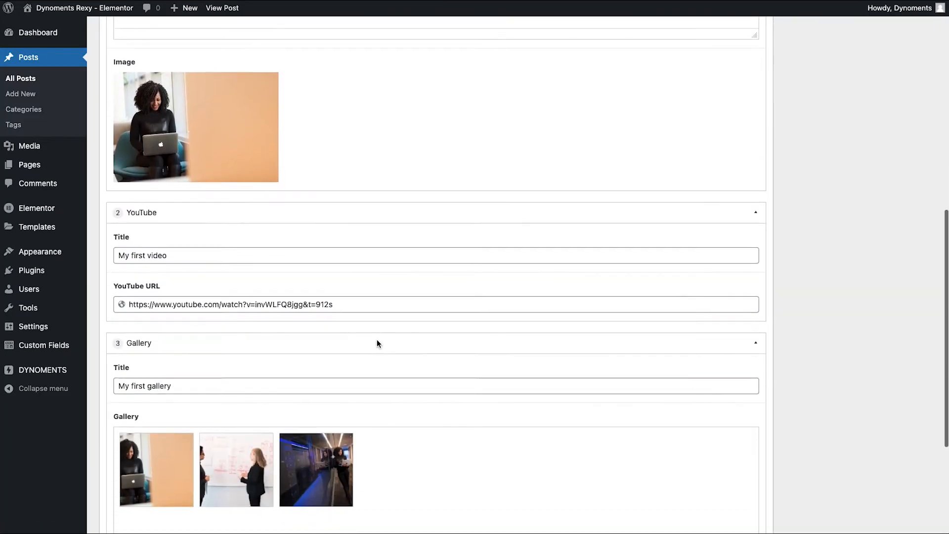
scroll(377, 341, "up", 7)
scroll(377, 340, "down", 5)
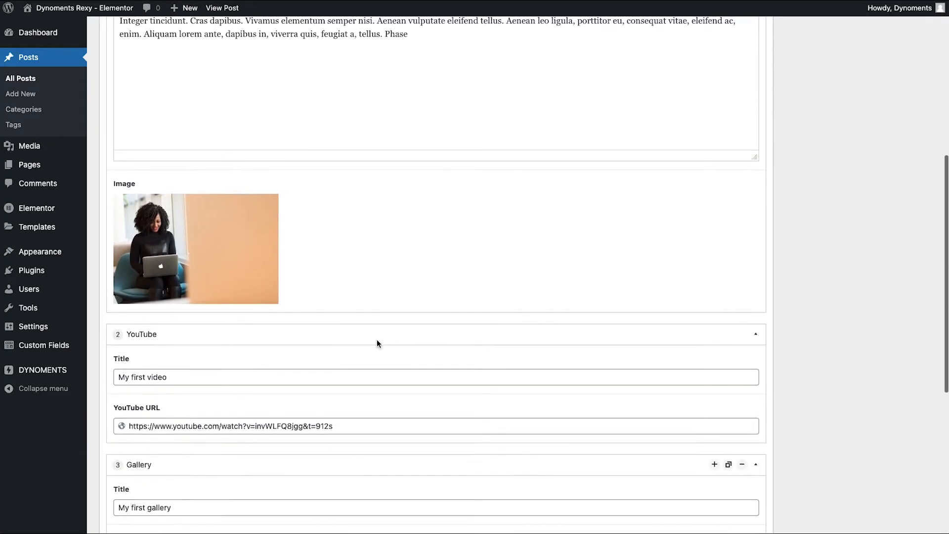
scroll(376, 341, "up", 4)
left_click_drag(138, 418, 149, 187)
left_click(913, 154)
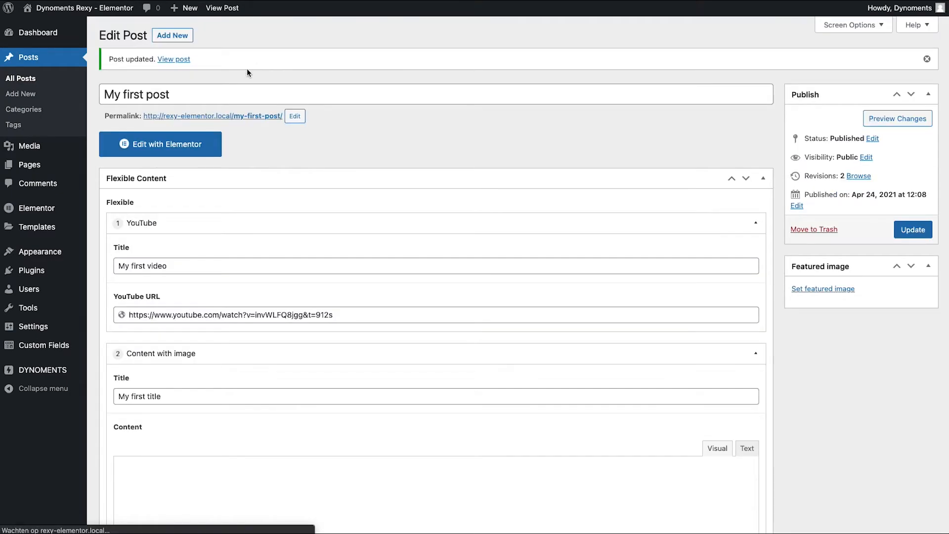
- View the updated post on the site and check the order of its video, content and gallery sections
left_click(235, 117)
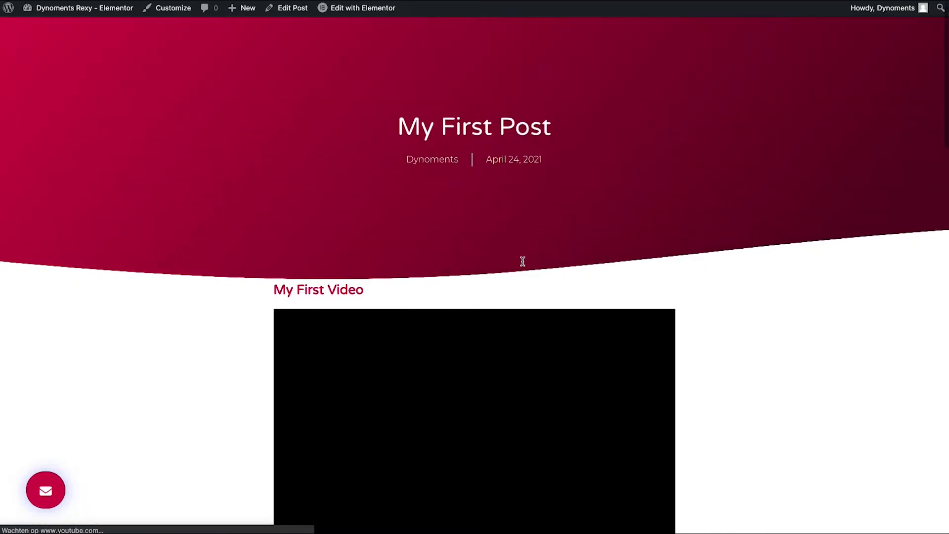
scroll(489, 310, "down", 5)
scroll(490, 310, "down", 7)
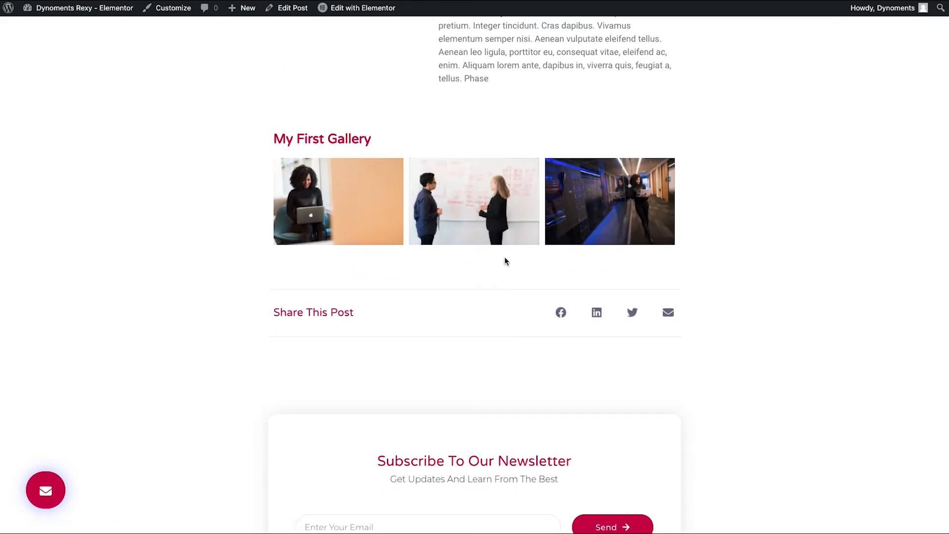
scroll(504, 258, "up", 12)
scroll(505, 259, "down", 3)
scroll(502, 260, "down", 2)
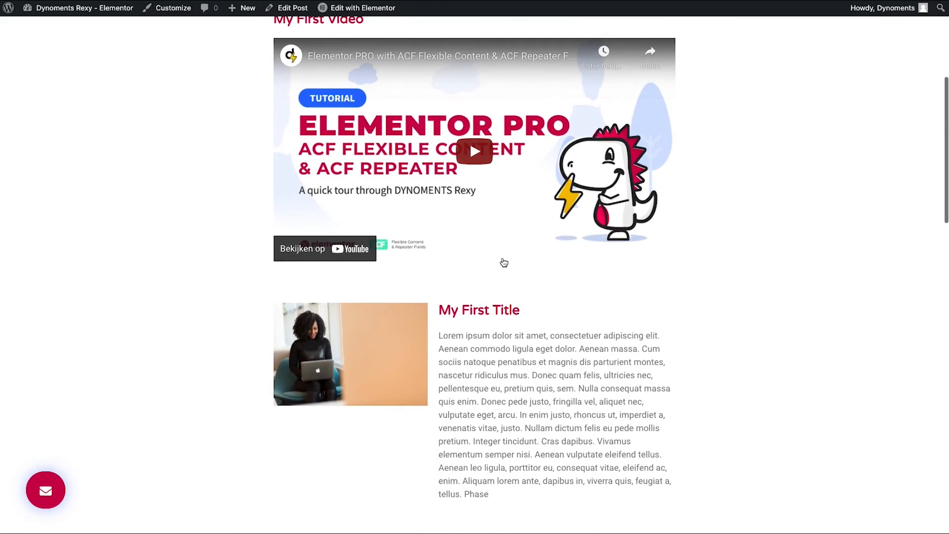
scroll(460, 192, "down", 3)
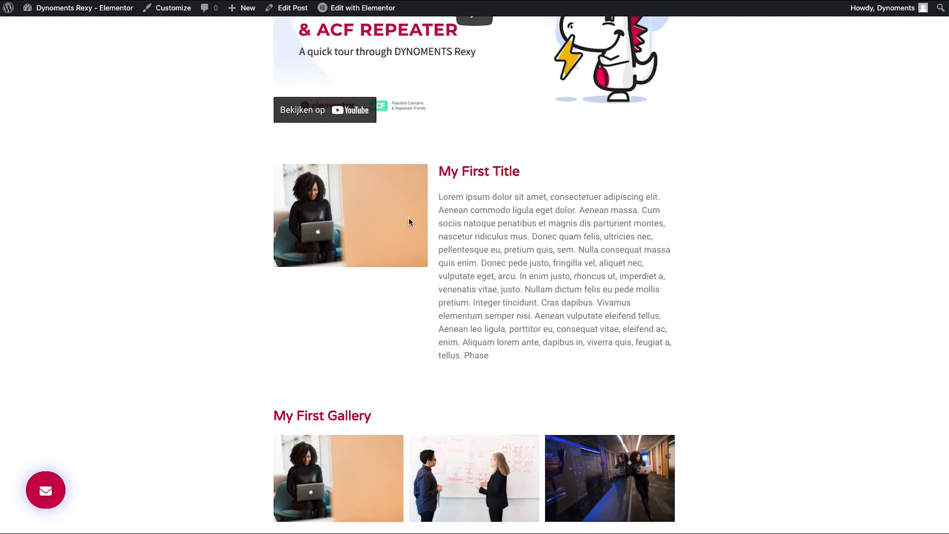
scroll(410, 218, "up", 2)
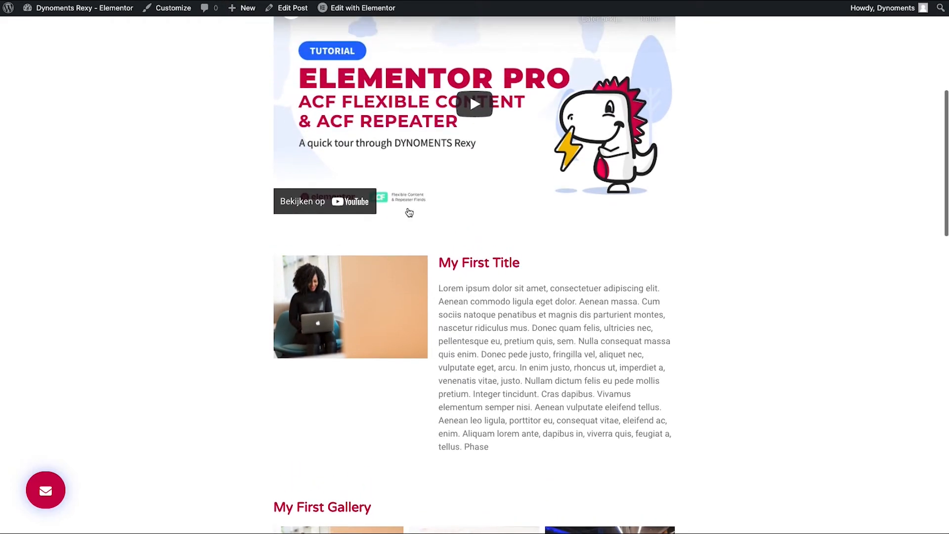
- Edit the Content with image component in Elementor and move its image widget into a new single-column section above the text
mouse_move(354, 10)
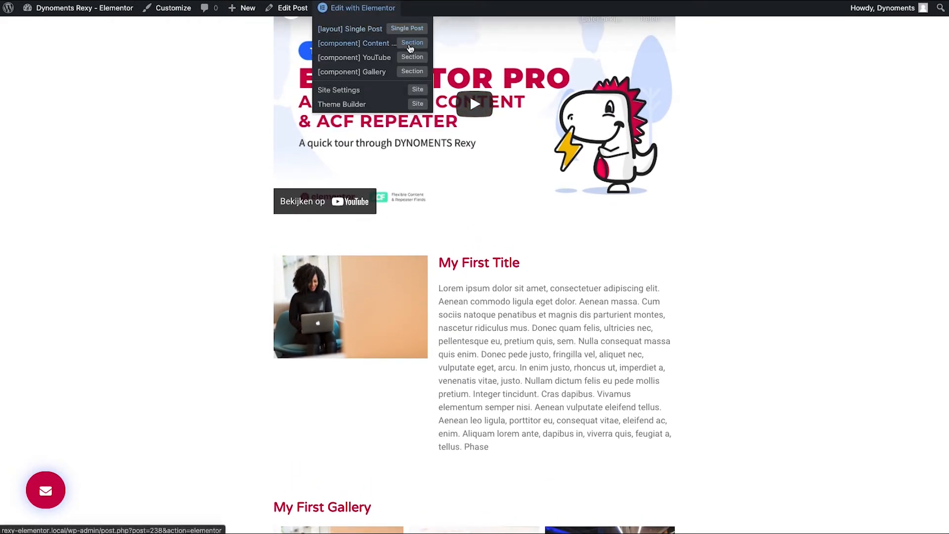
left_click(411, 48)
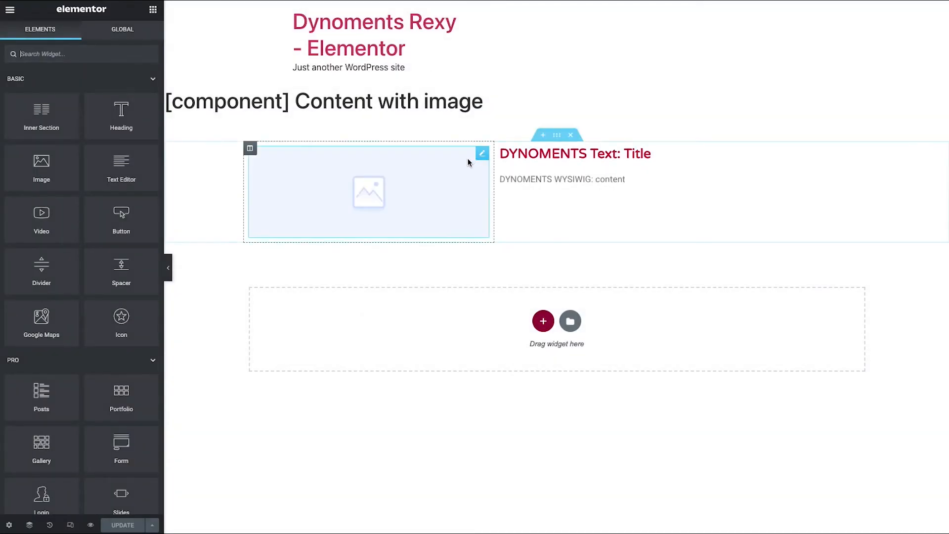
left_click(543, 135)
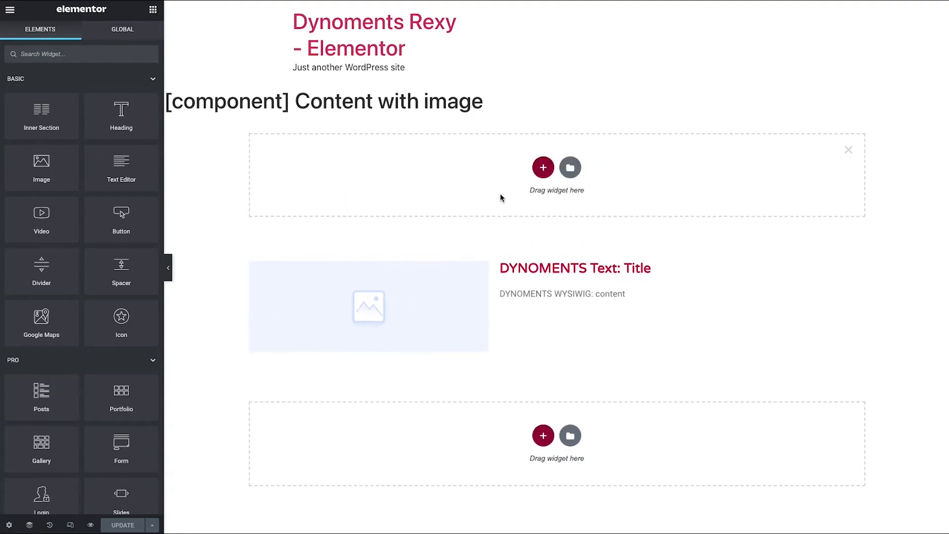
left_click(543, 165)
left_click(414, 192)
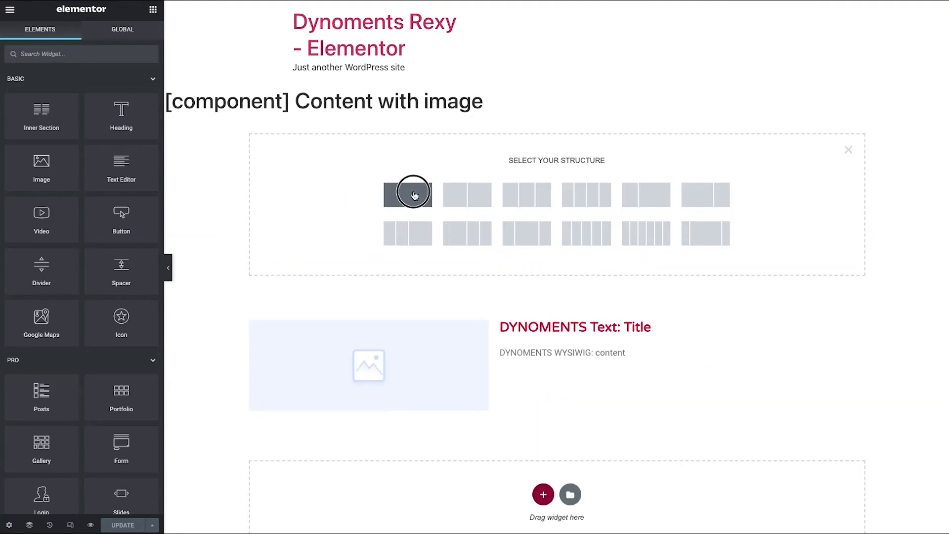
left_click_drag(481, 193, 548, 147)
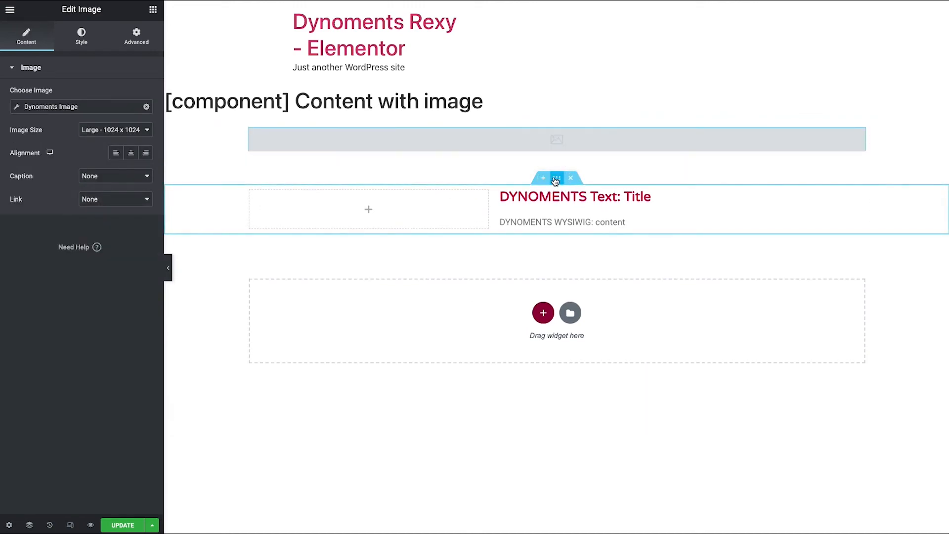
- Set the top margin of the section containing the title and content to 10 px
left_click(550, 184)
left_click(136, 37)
left_click(134, 108)
double_click(20, 107)
type("10")
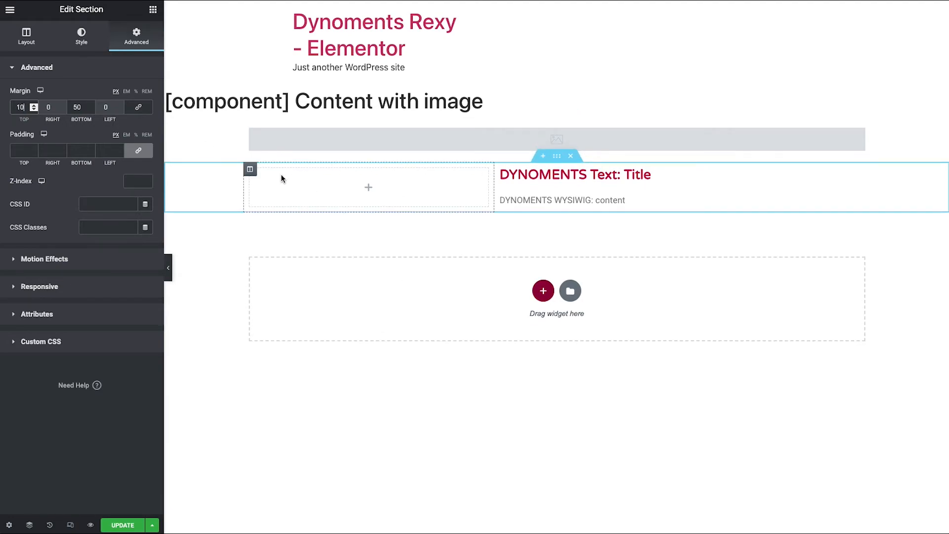
- Delete the empty column beside the title and content, and update the component template
right_click(250, 169)
left_click(283, 328)
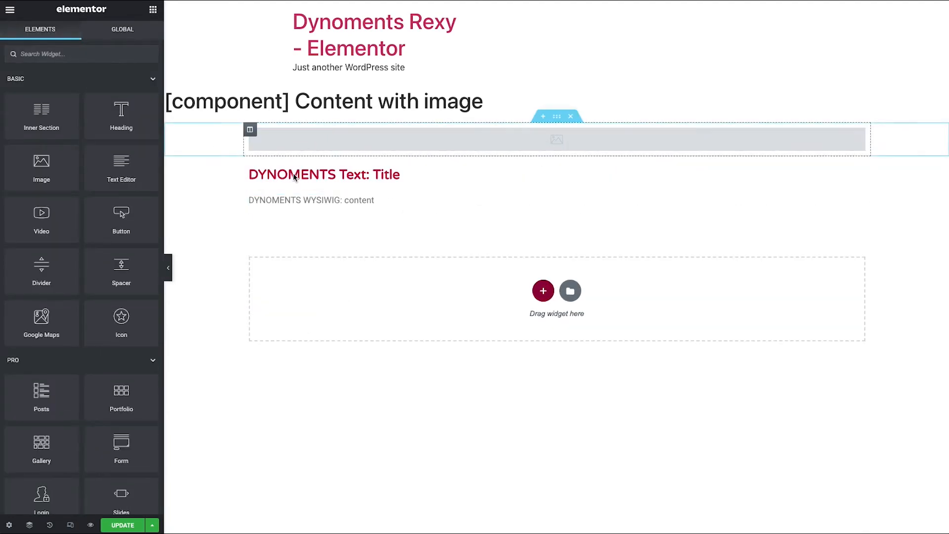
left_click(143, 523)
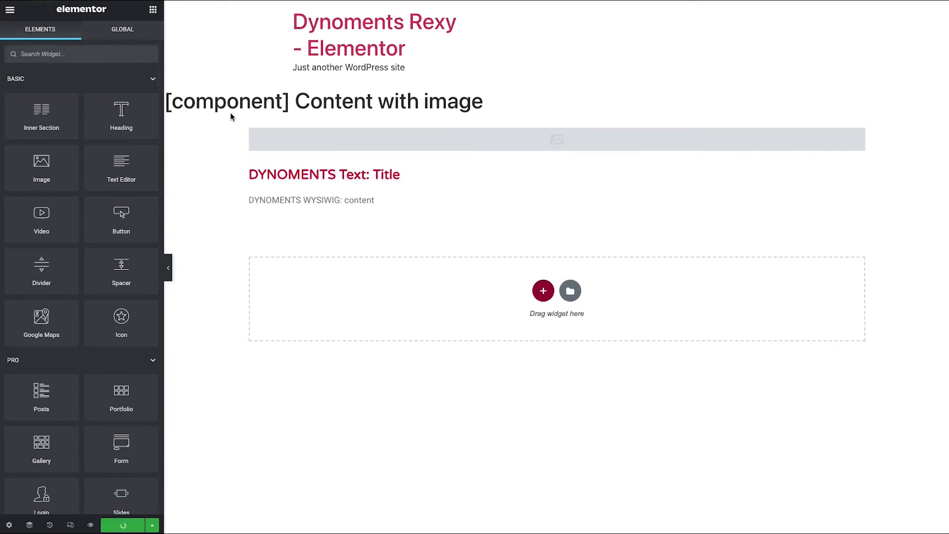
- Exit the Elementor editor to the dashboard and view "My first post" from the posts list
left_click(10, 9)
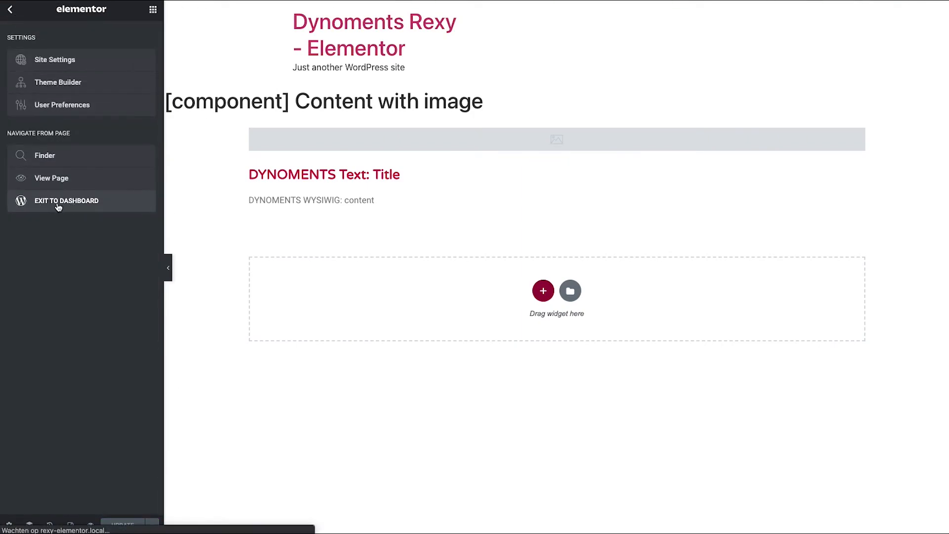
left_click(59, 201)
left_click(68, 65)
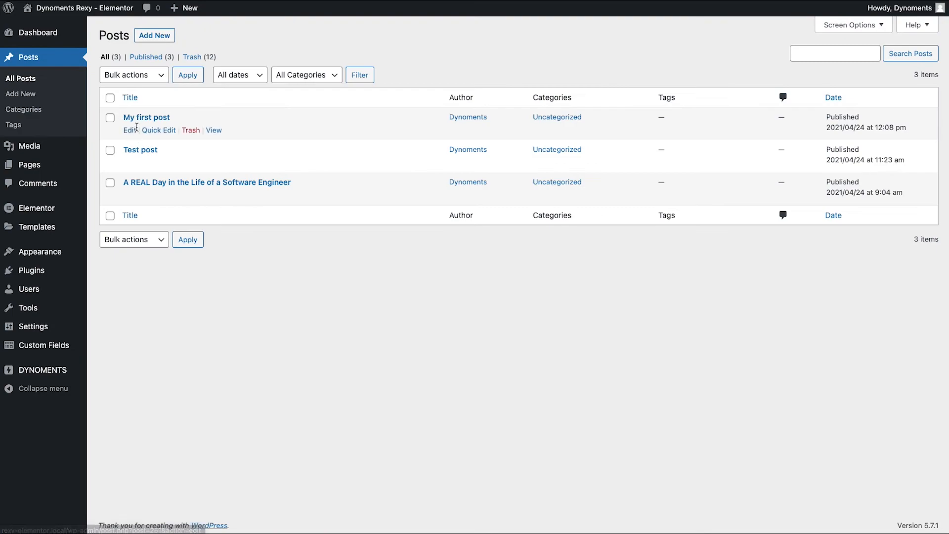
left_click(214, 130)
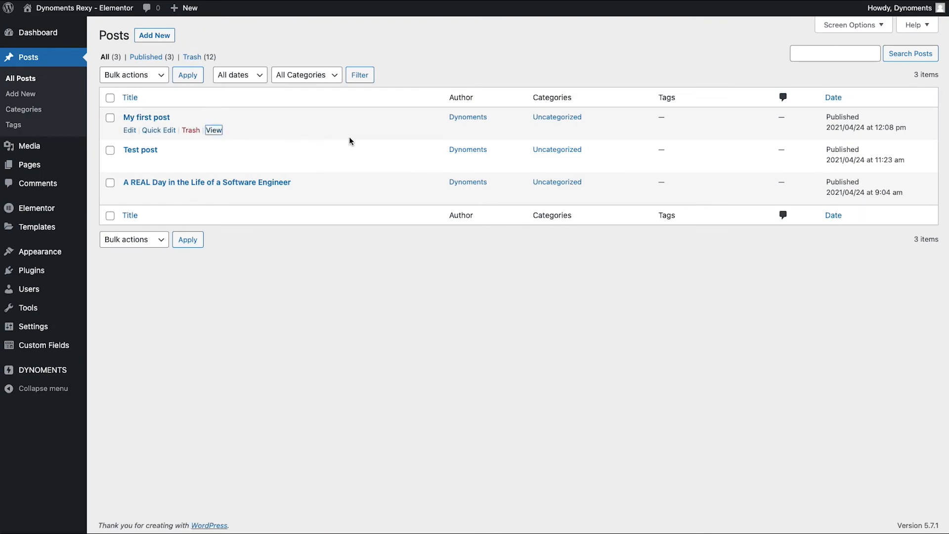
- Examine the restyled Content with image section and its neighbouring layouts on the live post
scroll(350, 141, "down", 2)
scroll(350, 141, "down", 7)
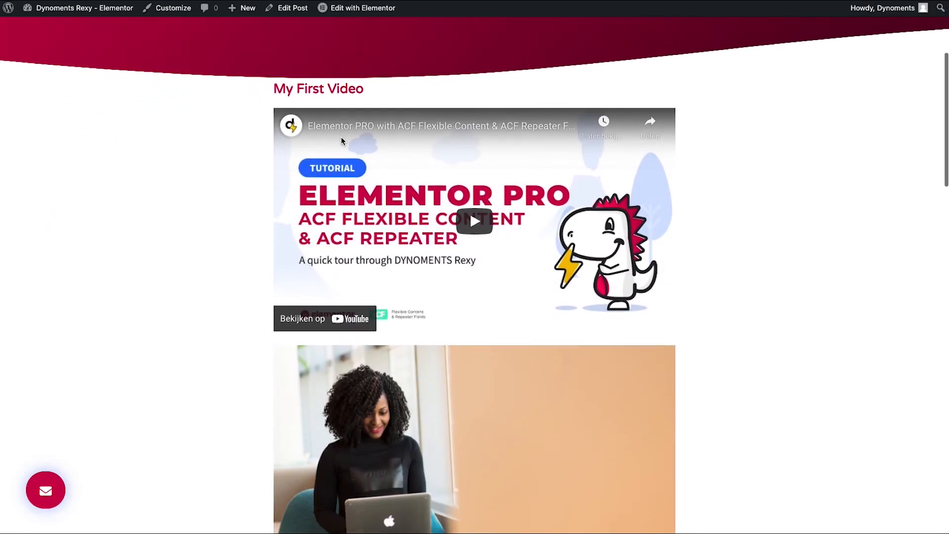
scroll(348, 254, "down", 3)
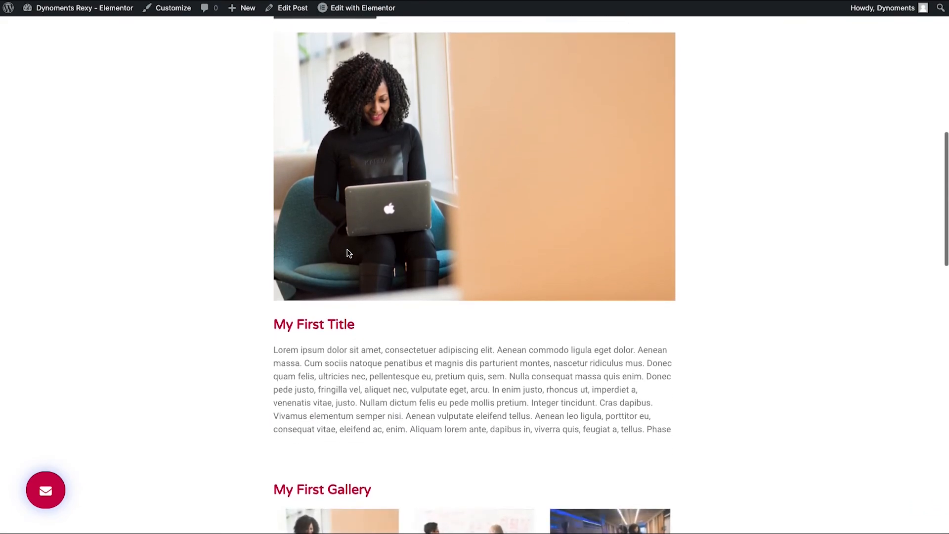
scroll(345, 250, "up", 2)
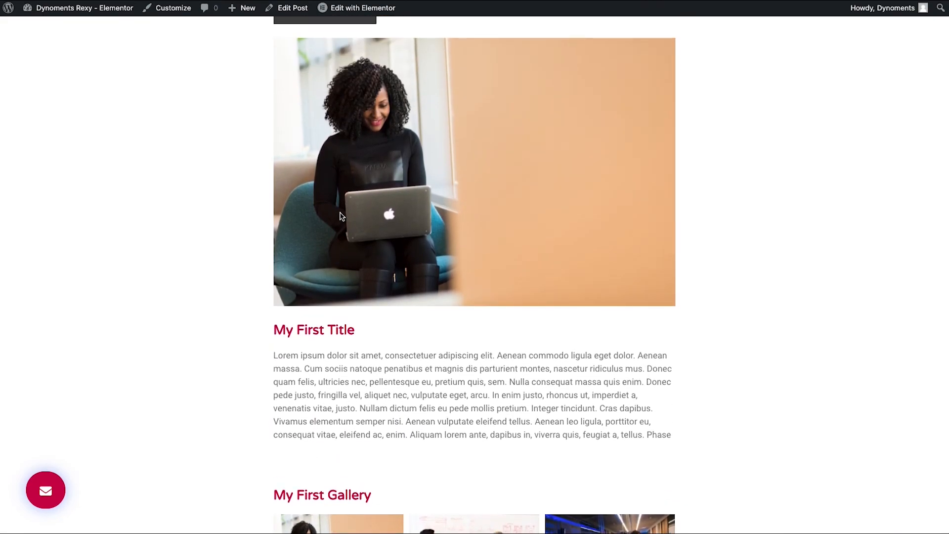
scroll(341, 215, "up", 5)
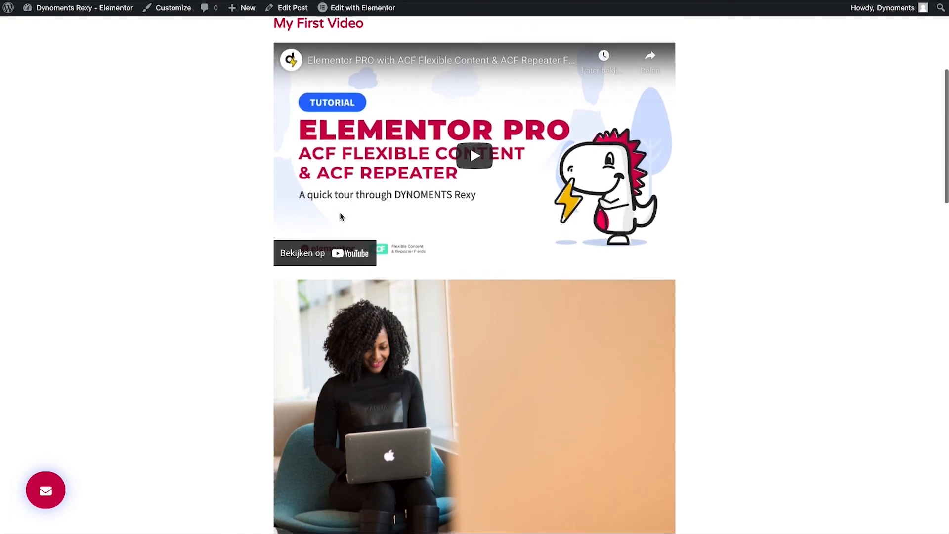
scroll(340, 216, "down", 3)
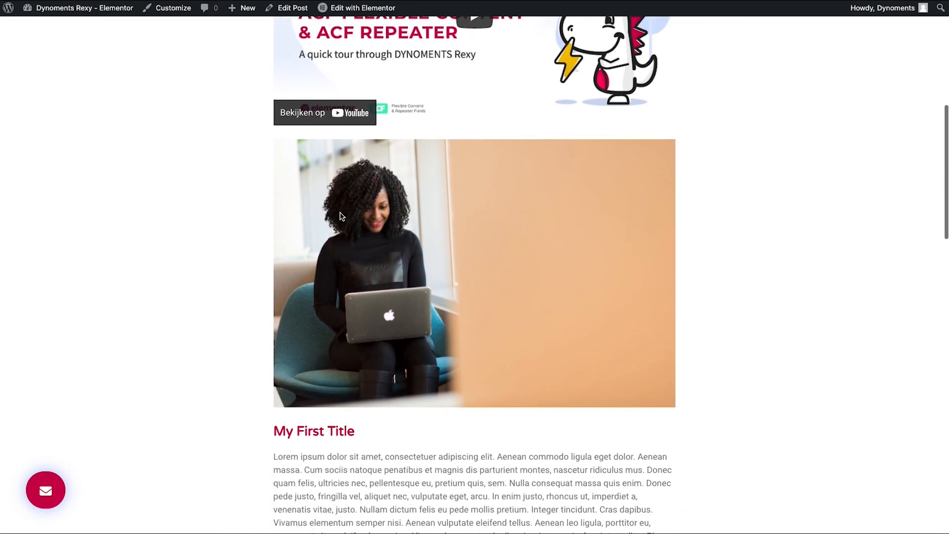